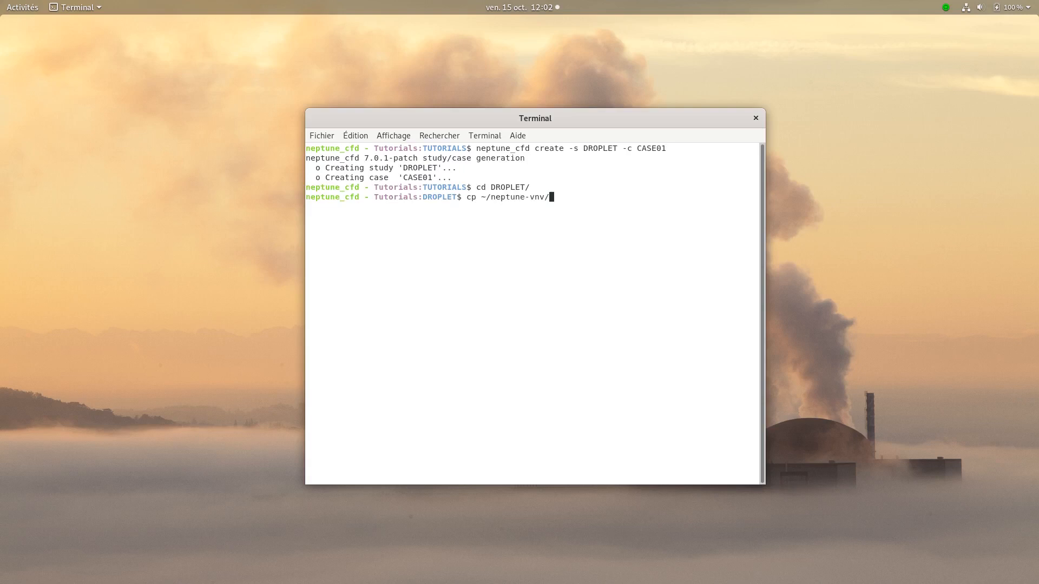
- Copy mesh_droplet.med from ~/neptune-vnv/Tutorials/Tutorial_DROPLET/MESH/ into the study's MESH/ folder
type("T")
key("Tab")
key("Tab")
type("DR")
key("Tab")
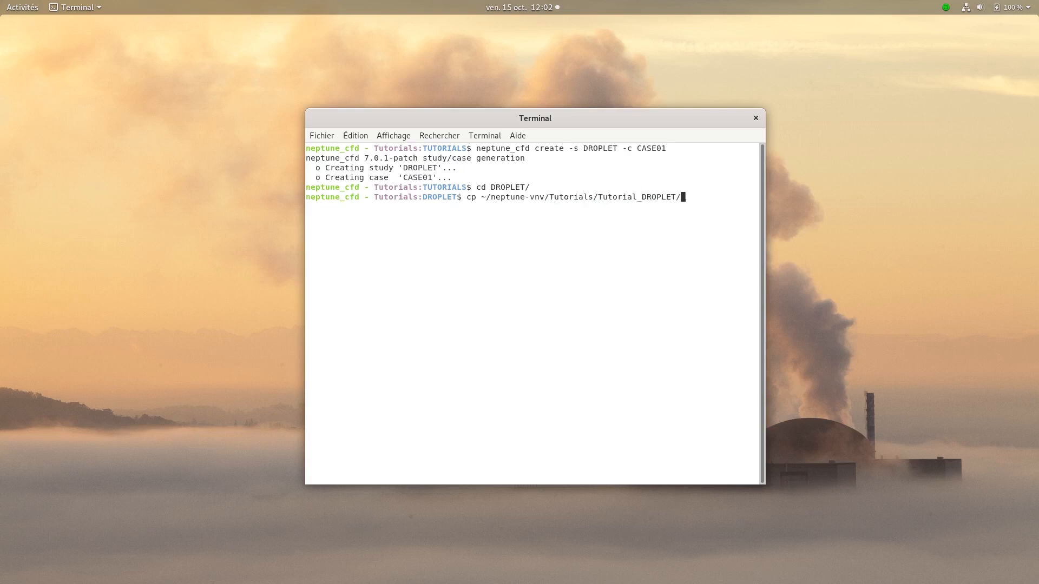
type("m")
key("BackSpace")
type("ME")
key("Tab")
- List the contents of the study's MESH/ folder
key("Tab")
type("ME")
key("Tab")
key("Return")
type("l ME")
- Change to the CASE01/DATA/ directory and launch the neptune_cfd graphical interface for the case
key("Tab")
key("Return")
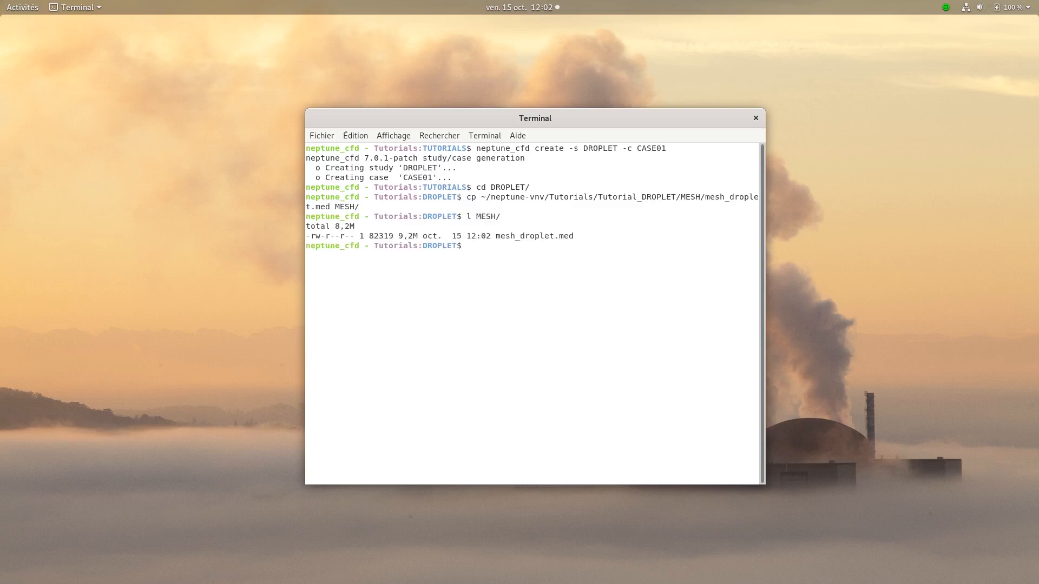
type("cd D")
key("BackSpace")
type("C")
key("Tab")
type("D")
key("Tab")
key("Return")
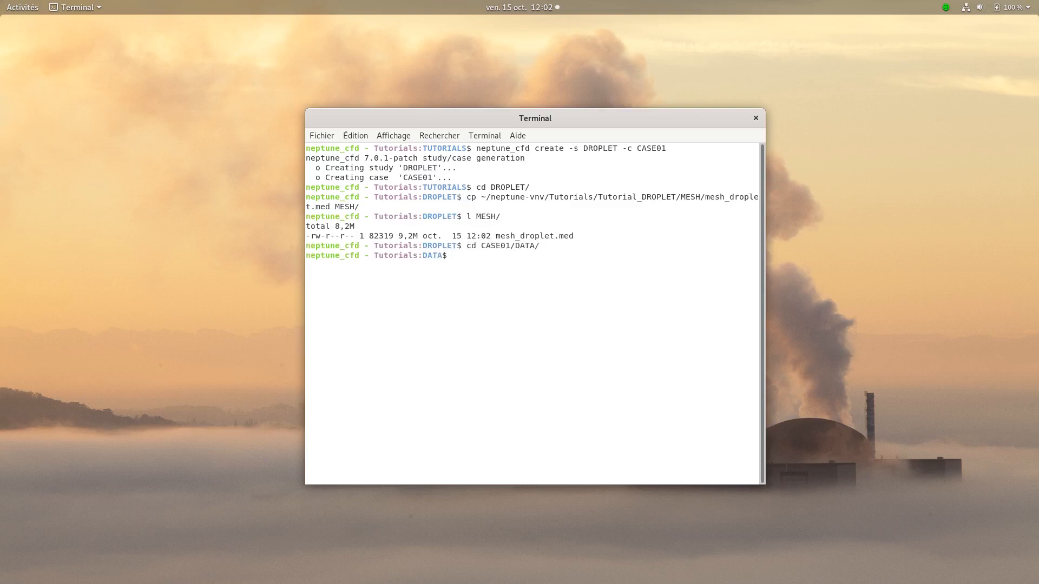
type("./n")
key("Tab")
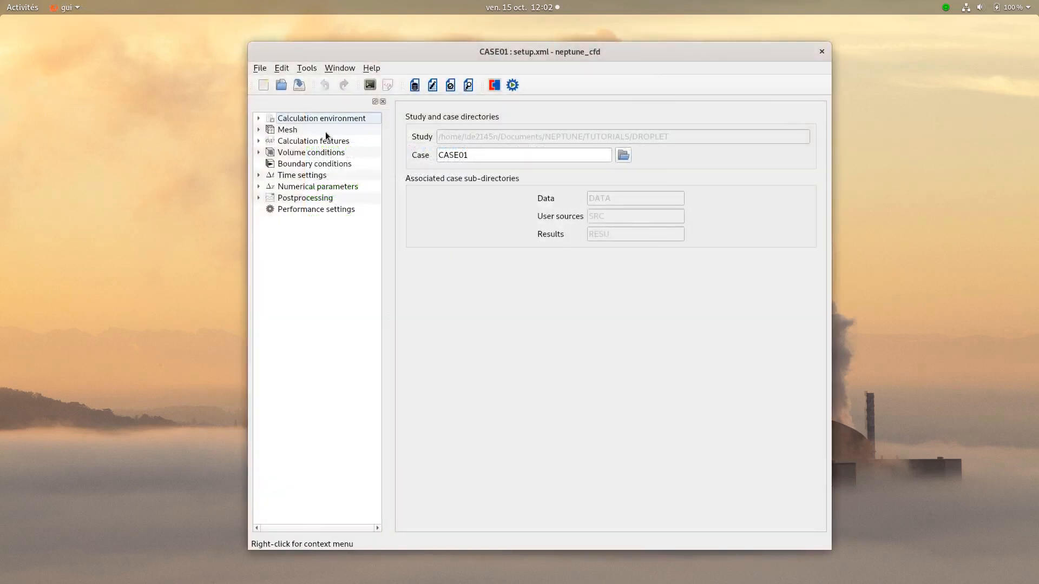
- Add mesh_droplet.med to the case's list of imported meshes
left_click(294, 131)
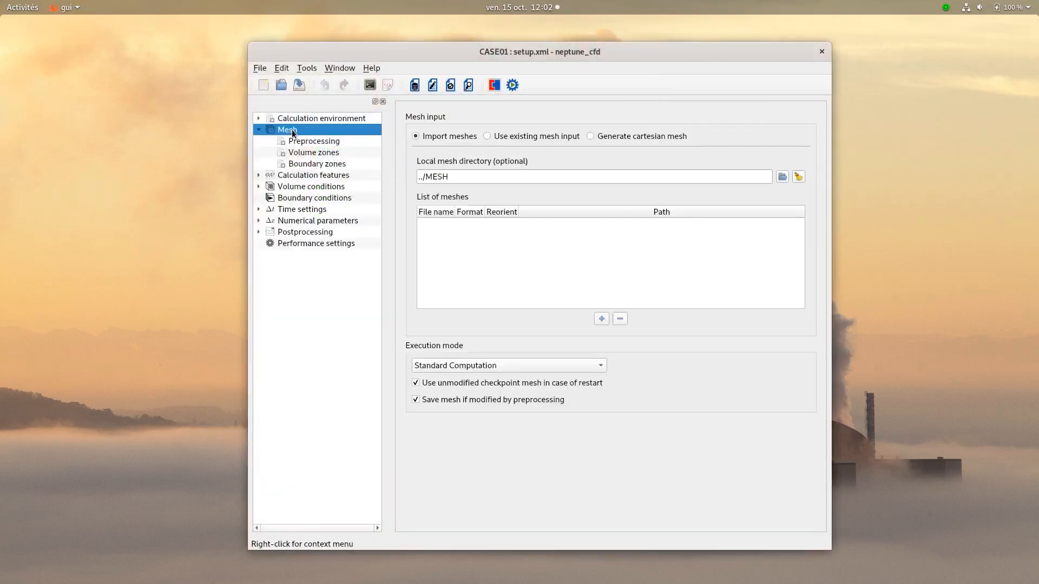
left_click(601, 320)
left_click(470, 205)
left_click(653, 360)
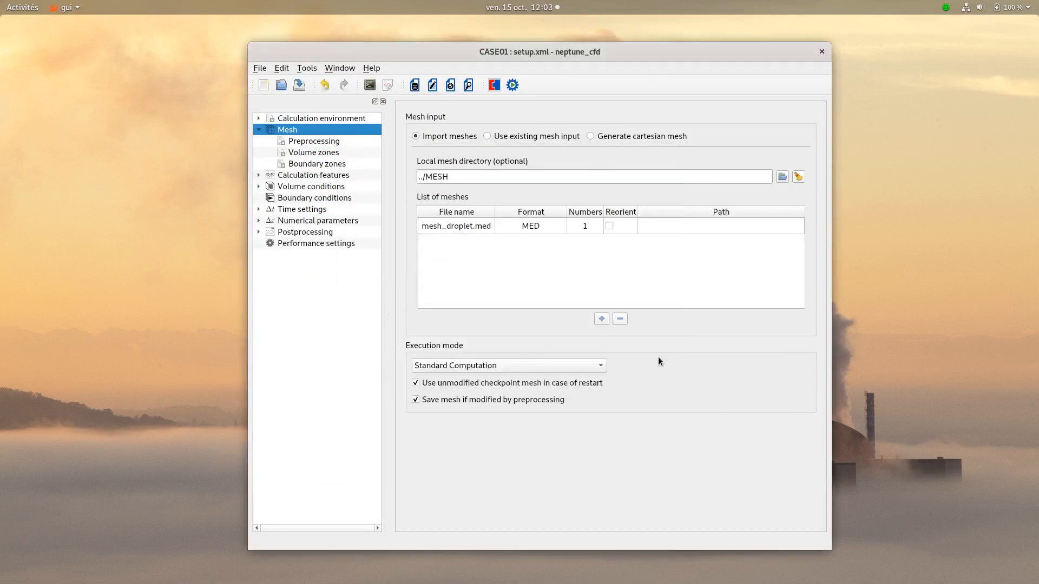
- Set the mesh execution mode to Mesh preprocessing only and save the setup
left_click(572, 368)
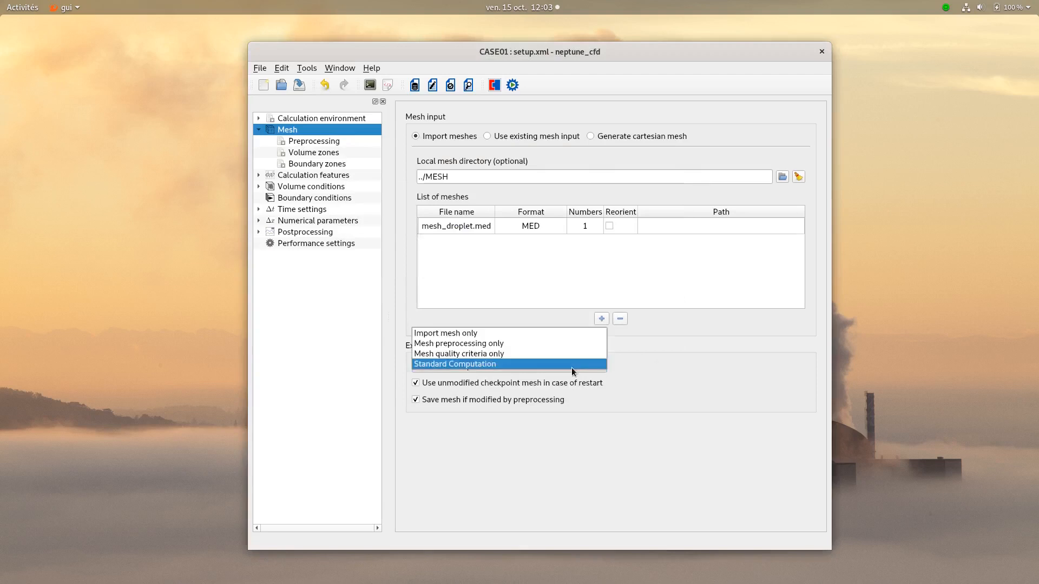
left_click(483, 346)
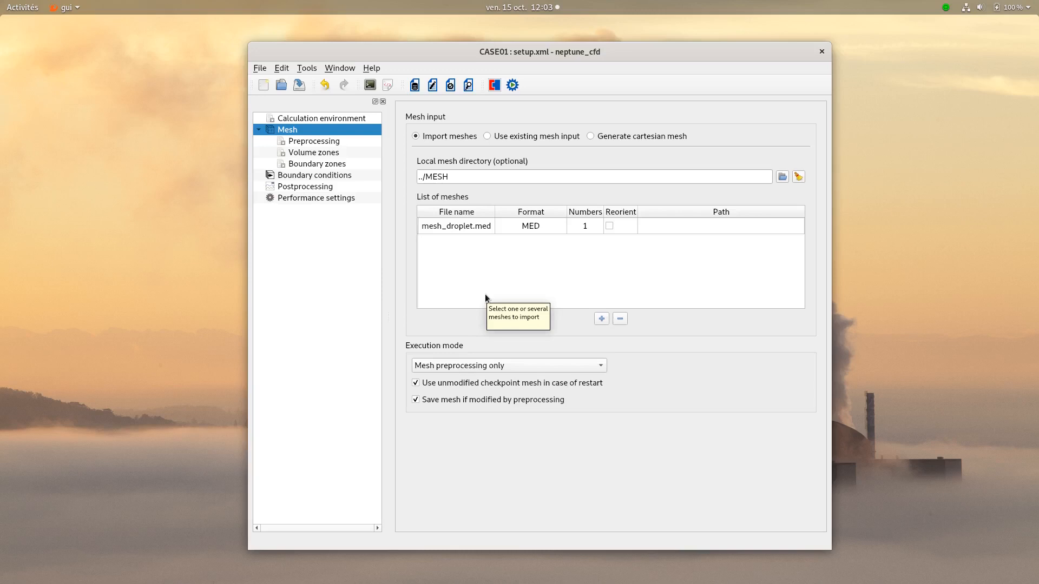
left_click(300, 86)
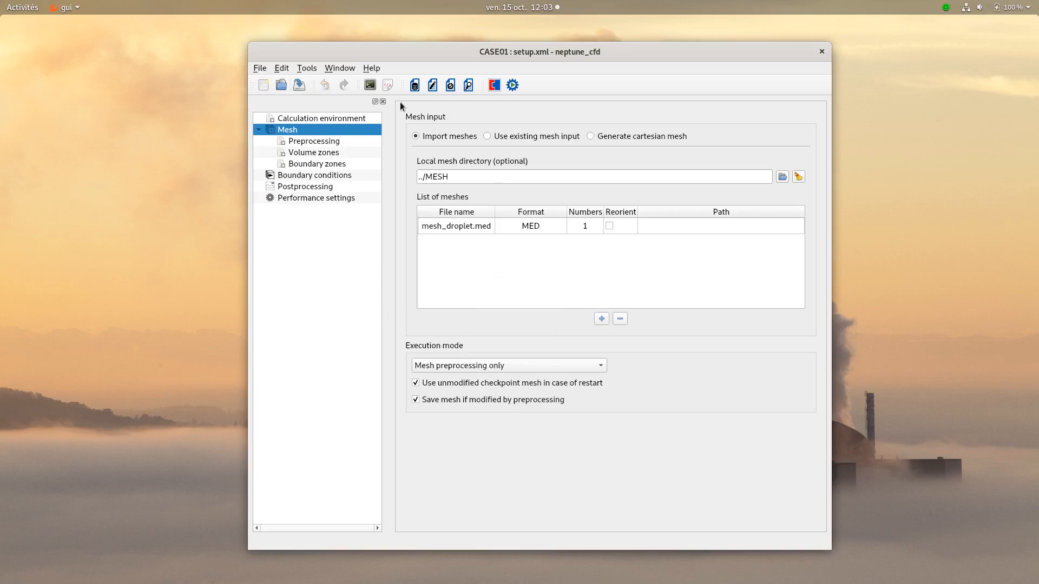
- Run the mesh preprocessing calculation and close its output listing
left_click(512, 85)
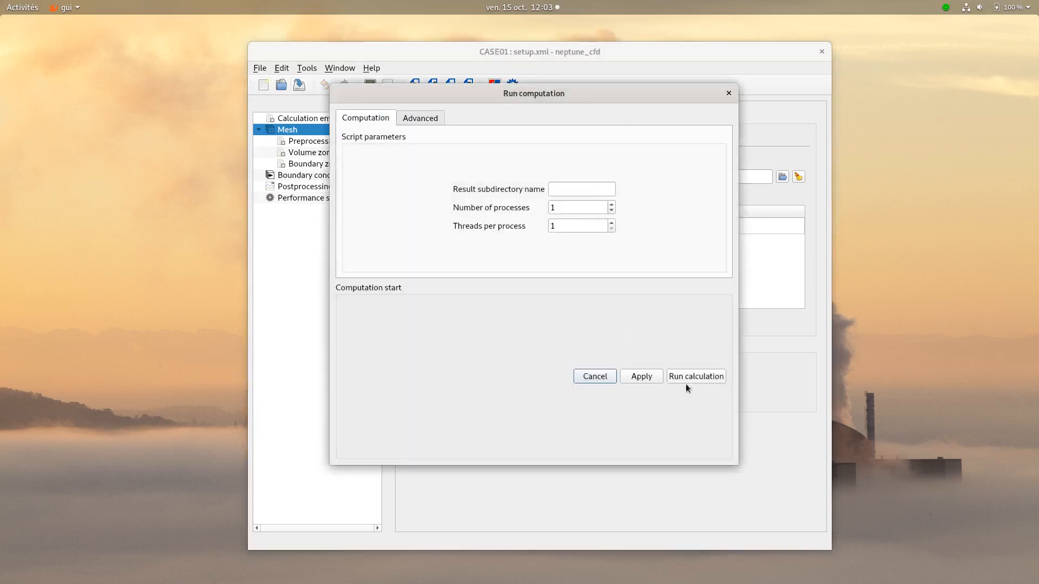
left_click(687, 382)
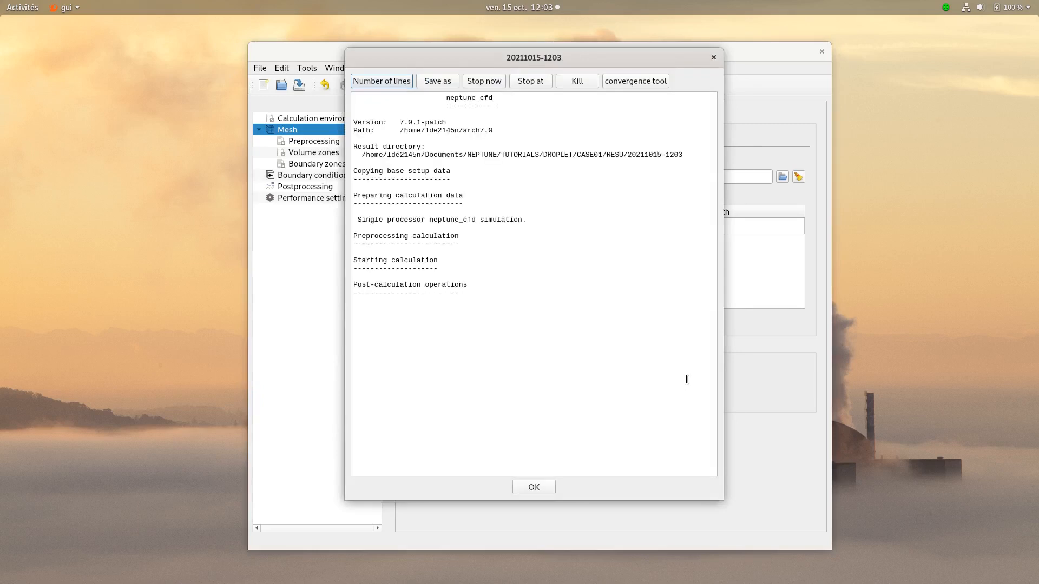
left_click(533, 487)
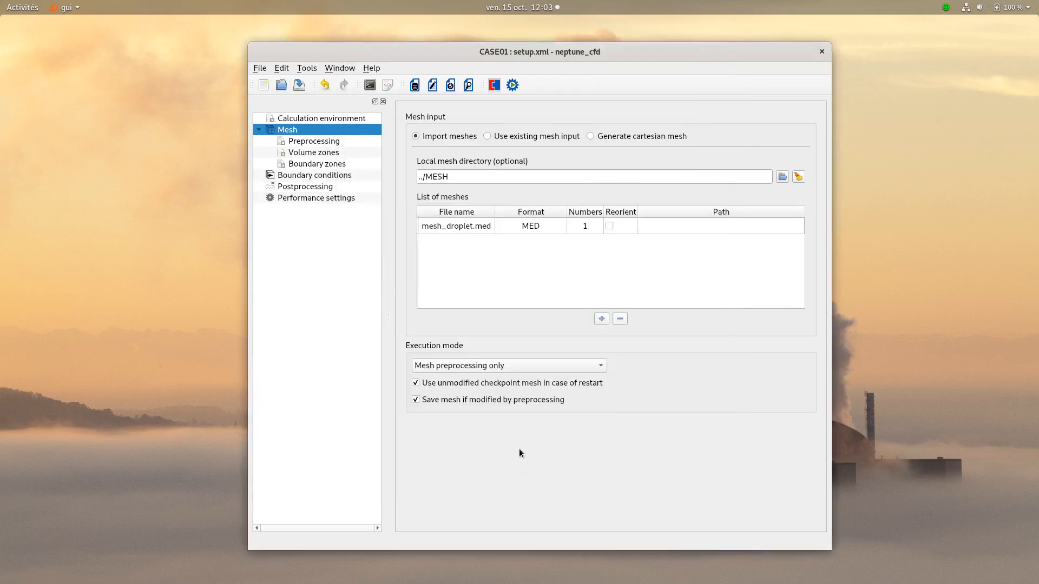
left_click(314, 164)
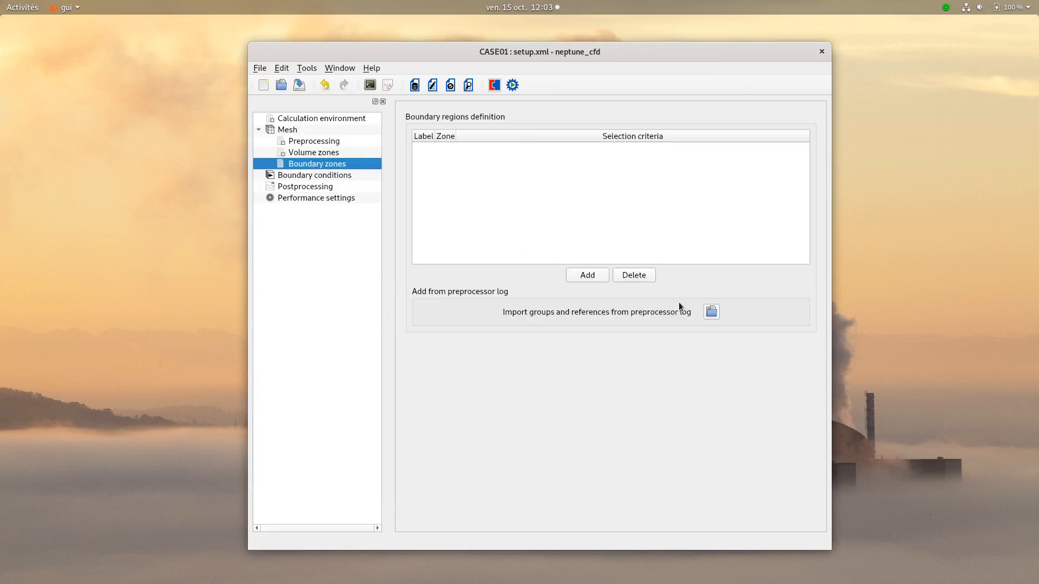
left_click(713, 314)
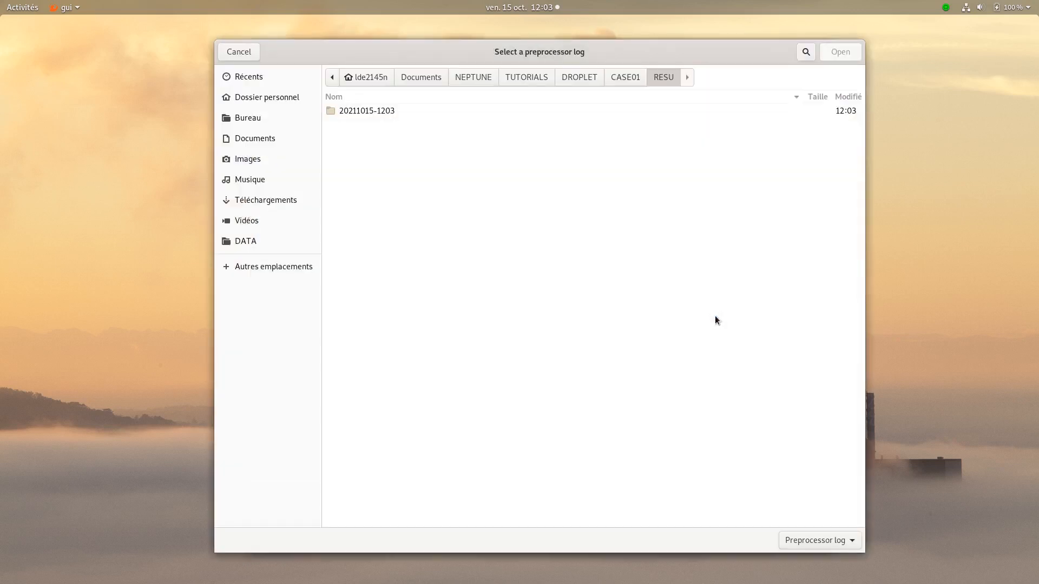
double_click(377, 110)
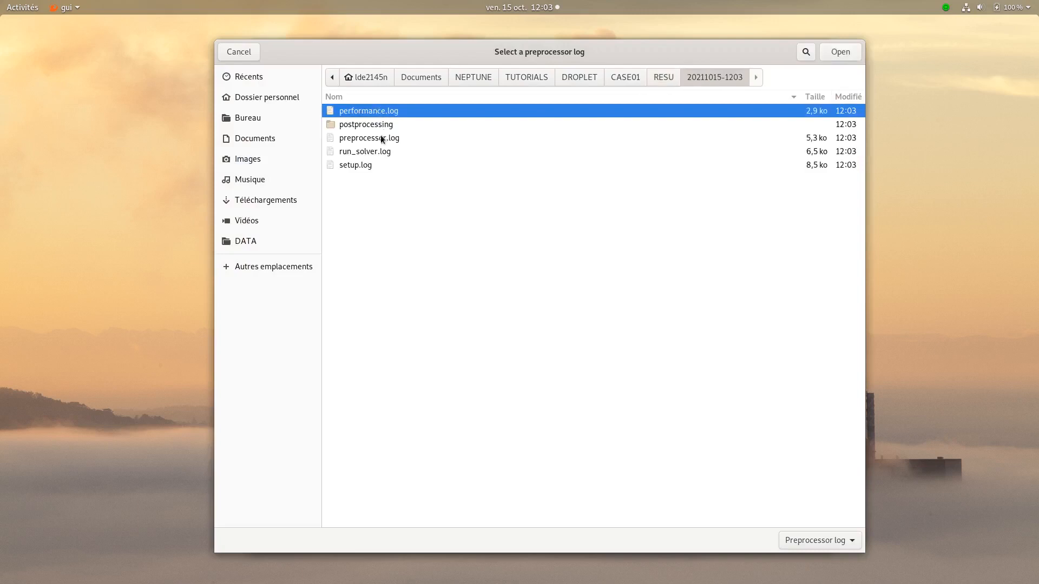
left_click(378, 139)
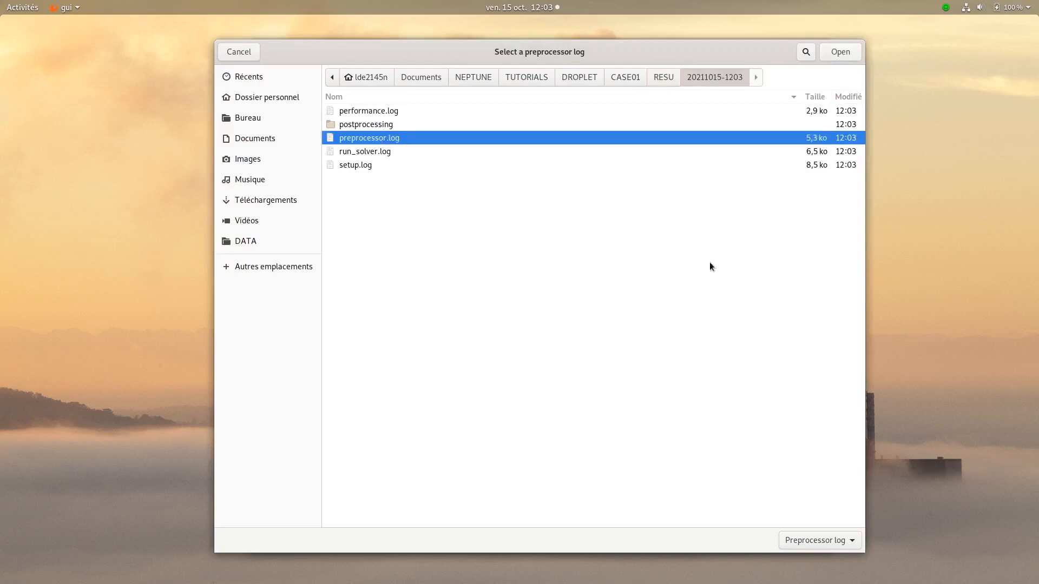
left_click(842, 51)
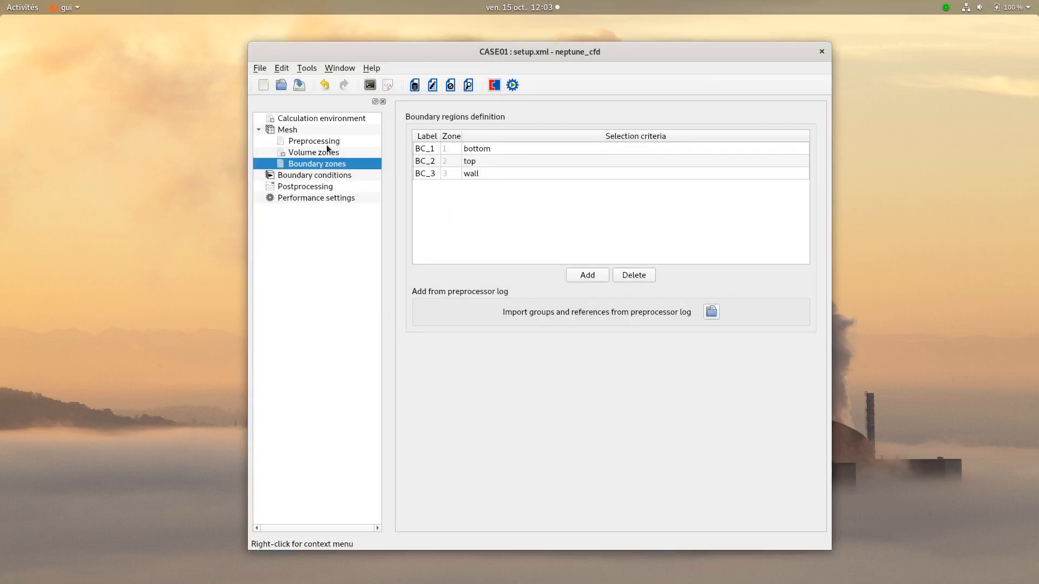
- Set the mesh execution mode to Standard Computation
left_click(290, 131)
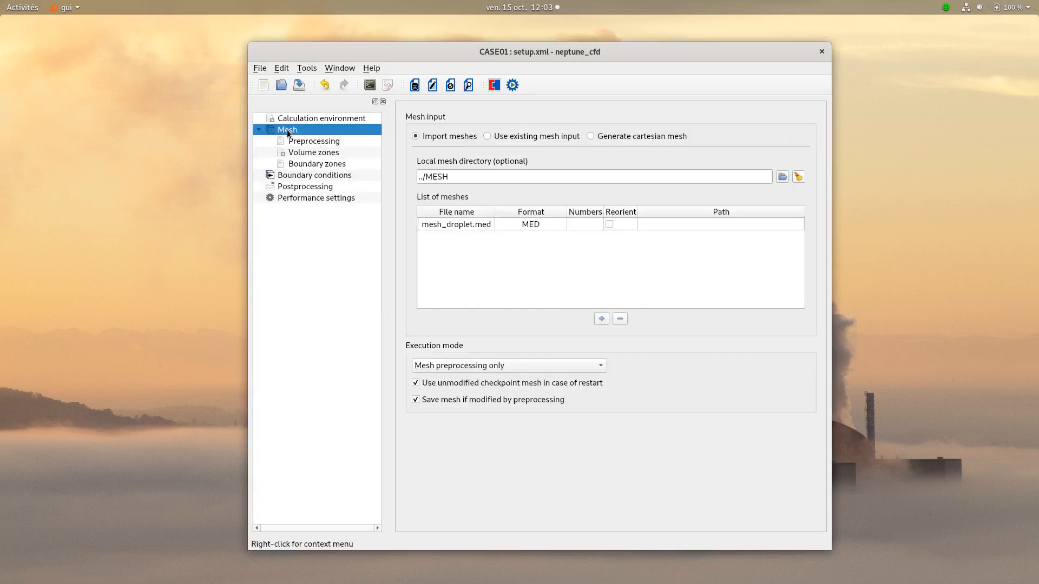
left_click(456, 362)
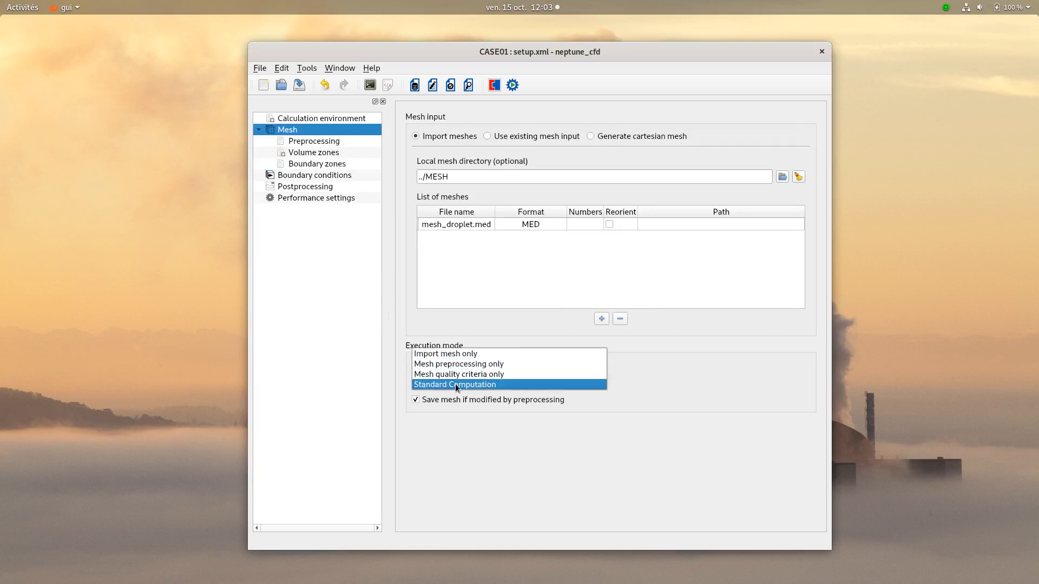
left_click(456, 385)
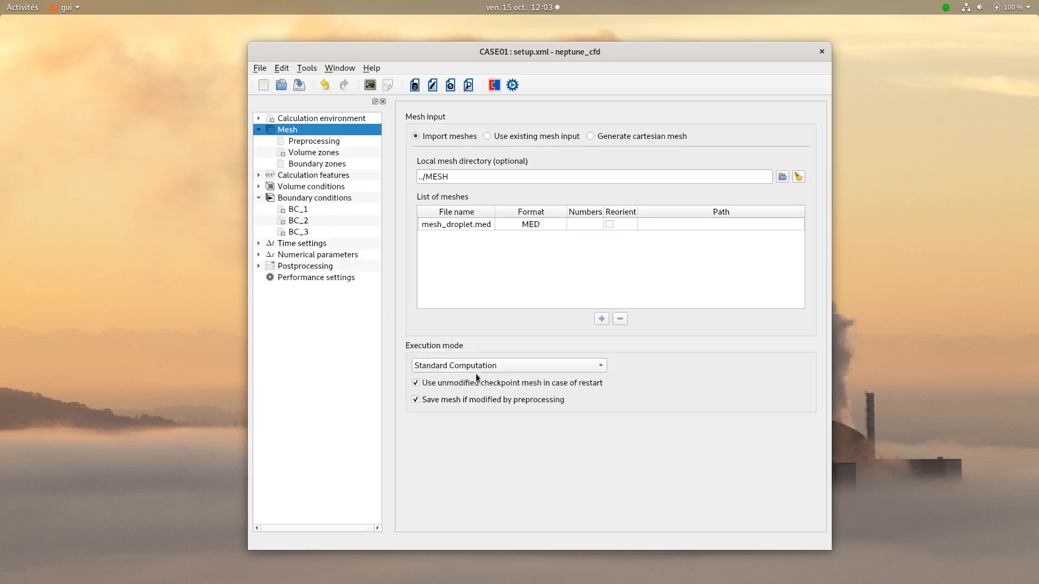
- Choose the Eulerian multiphase (neptune_cfd) flow model with the predefined Droplet-laden flow and accept resetting the multiphase modeling choices
left_click(281, 174)
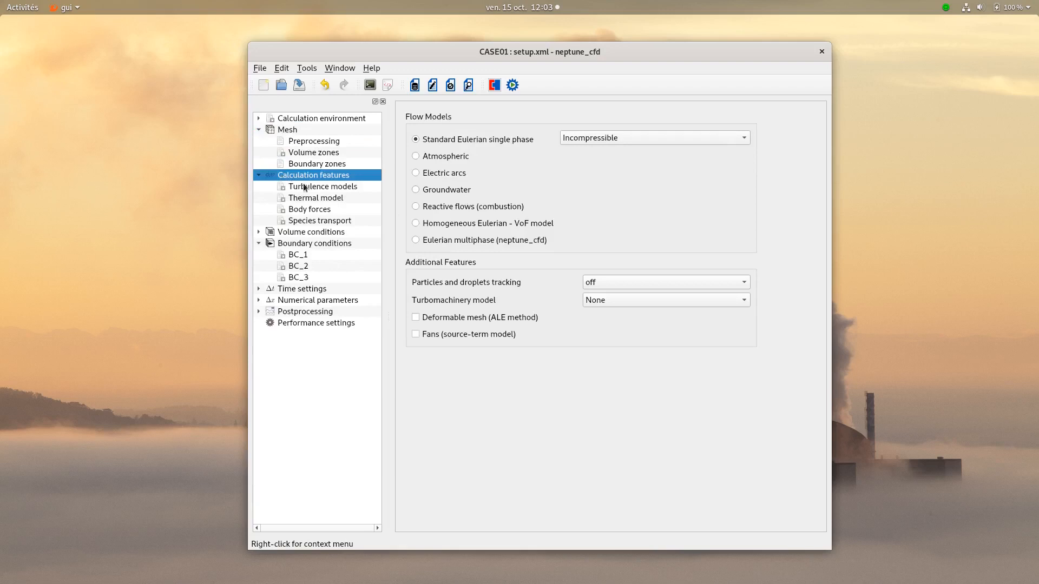
left_click(437, 239)
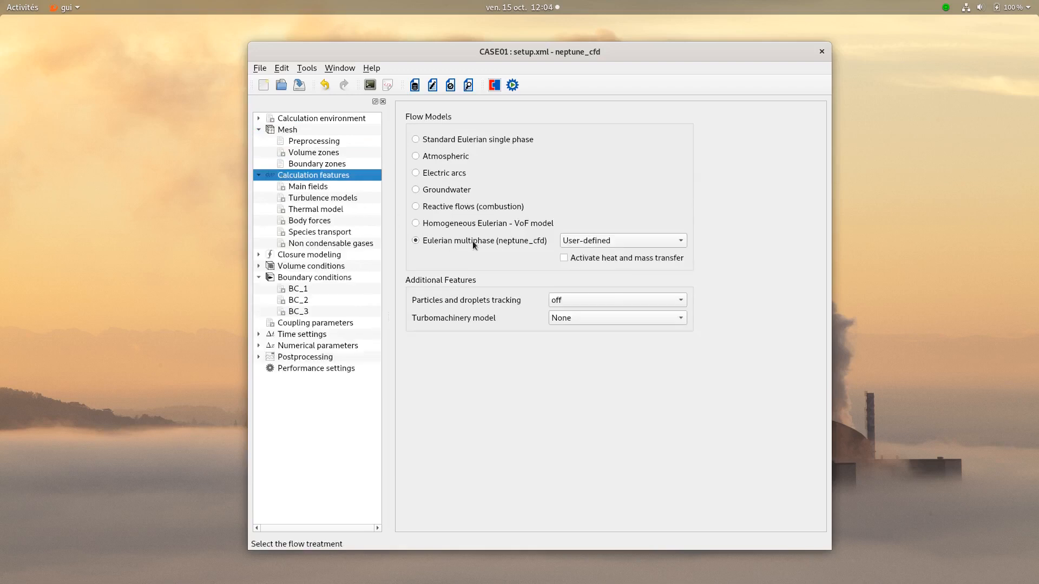
left_click(582, 239)
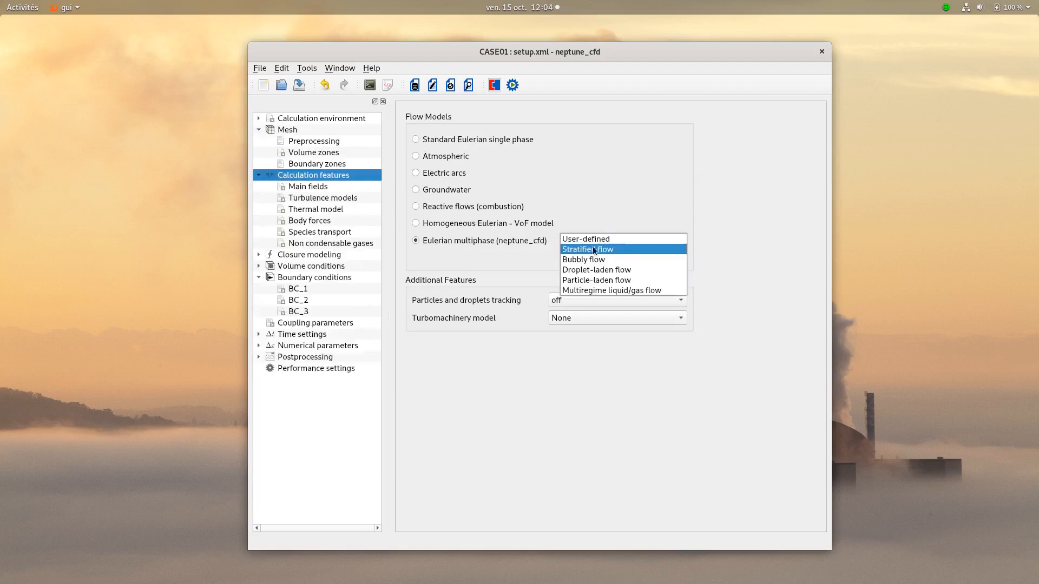
left_click(608, 270)
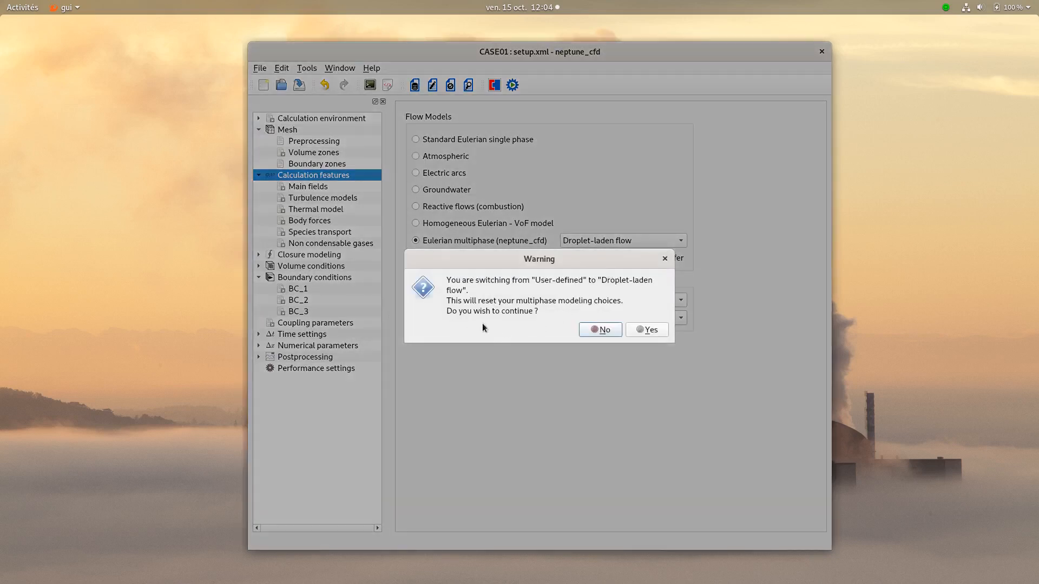
left_click(632, 333)
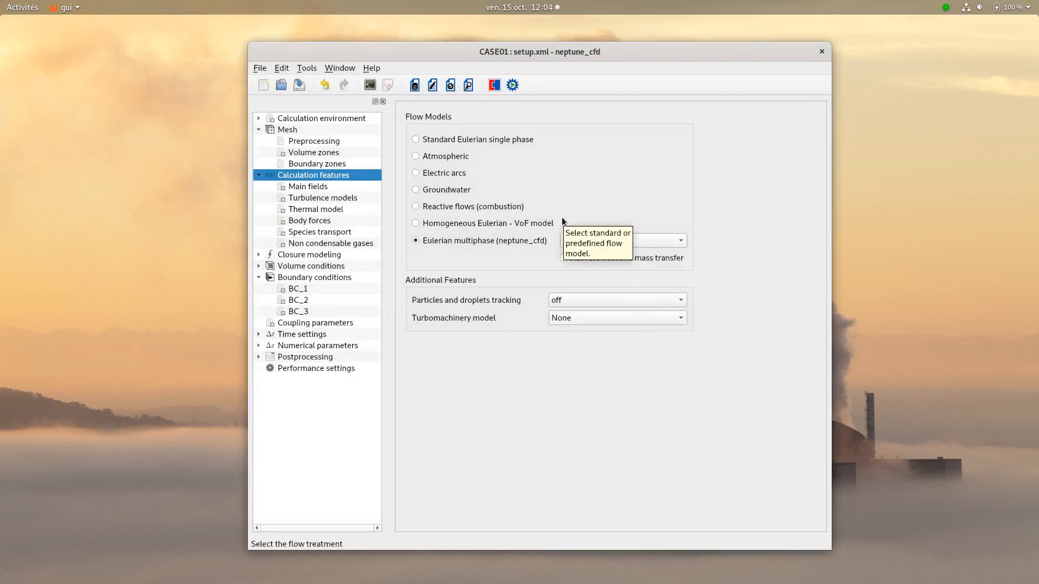
- Rename the gas field Steam and the liquid field Water, and make both compressible with total_enthalpy energy resolution
left_click(308, 186)
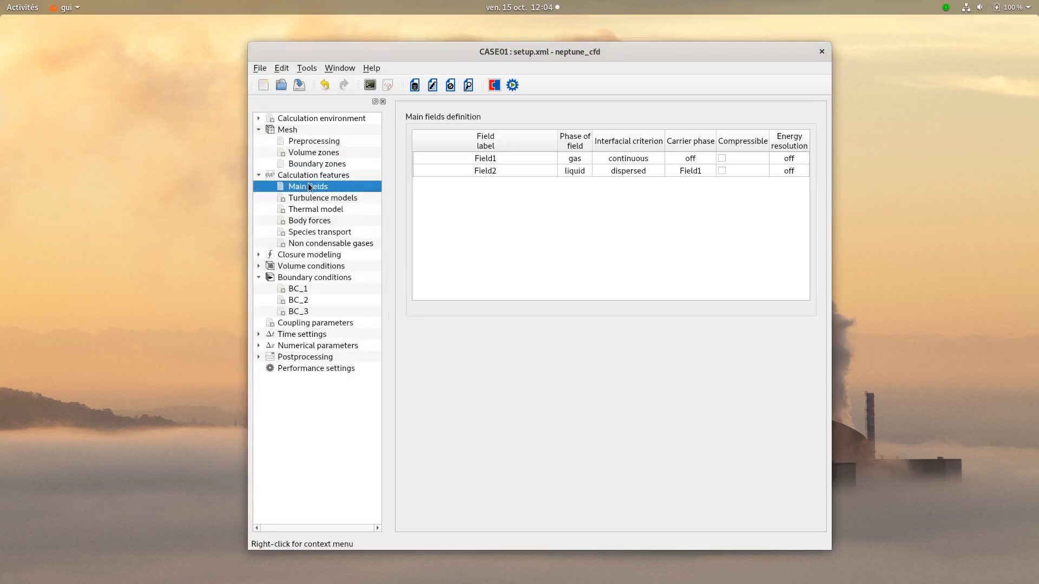
double_click(507, 159)
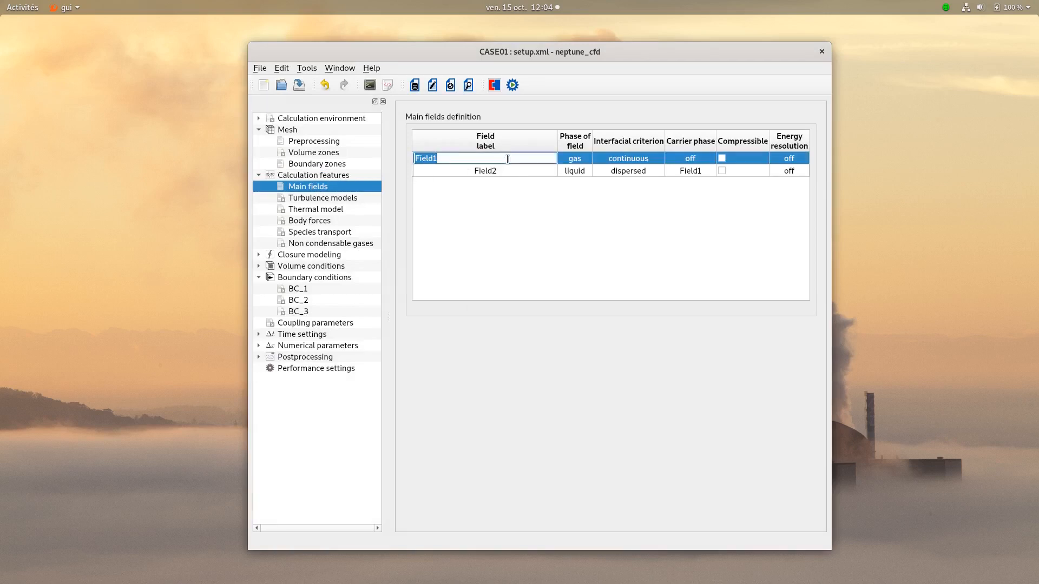
type("Steam")
double_click(505, 171)
type("W")
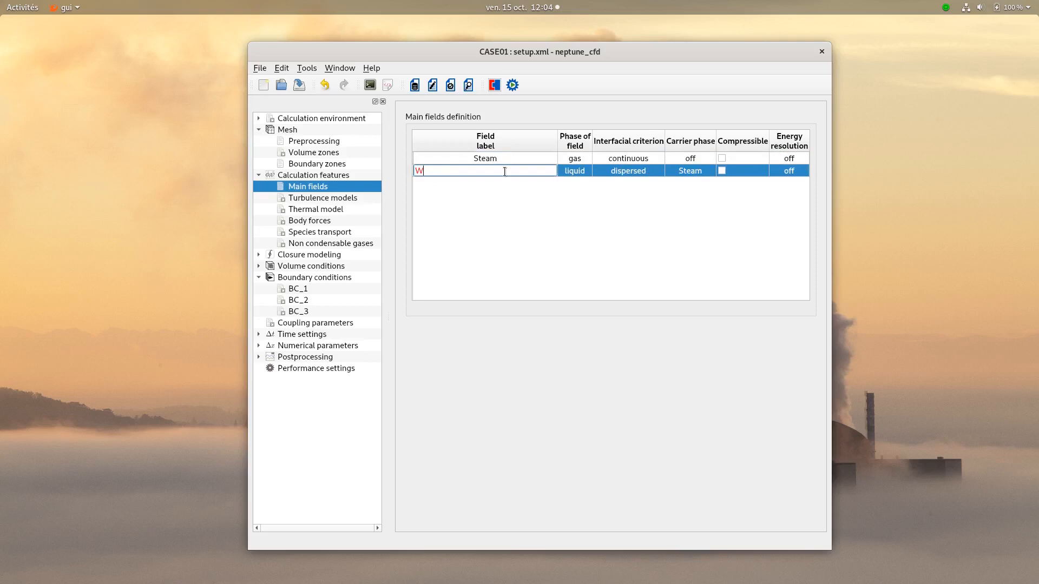
type("ater")
key("Return")
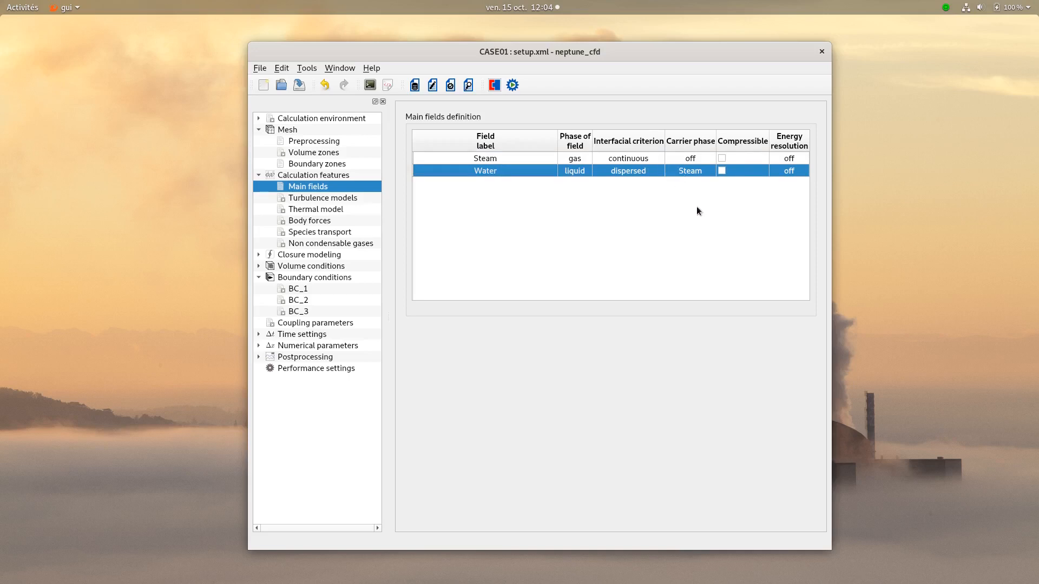
left_click(790, 159)
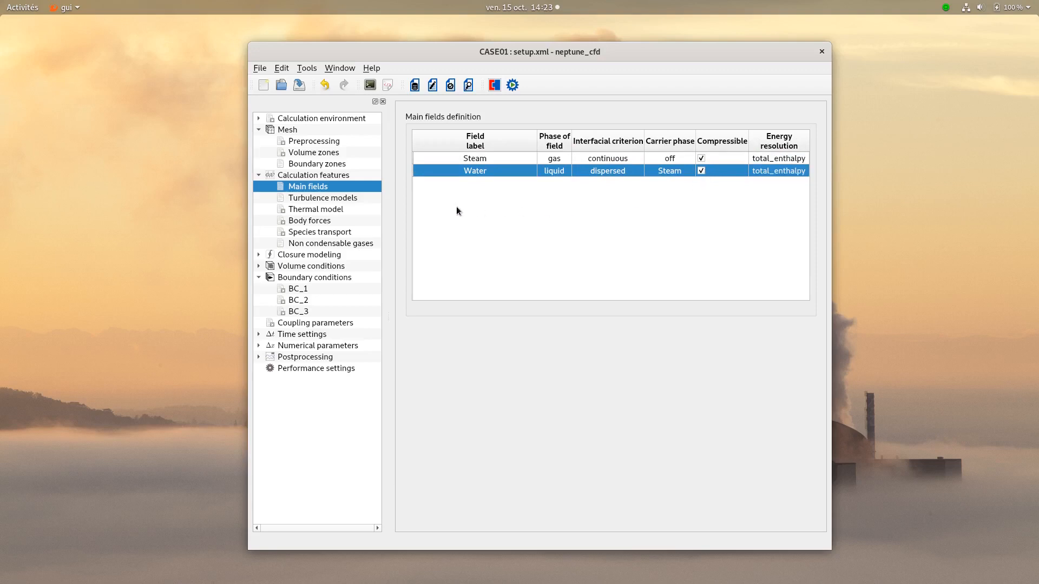
- Set the Steam field's turbulence model to k-epsilon and the Water field's reverse coupling to small inclusions
left_click(322, 197)
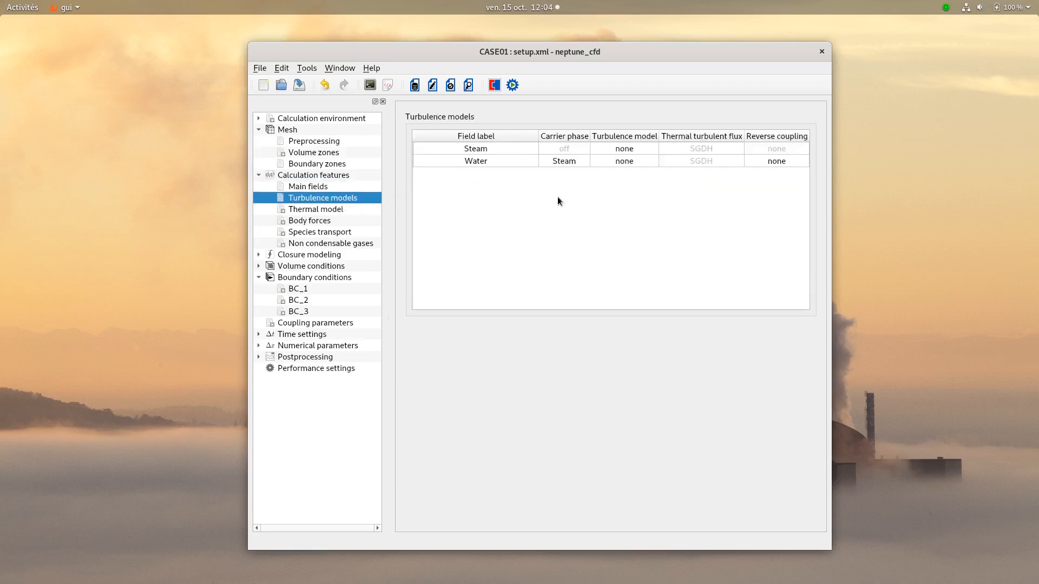
double_click(617, 151)
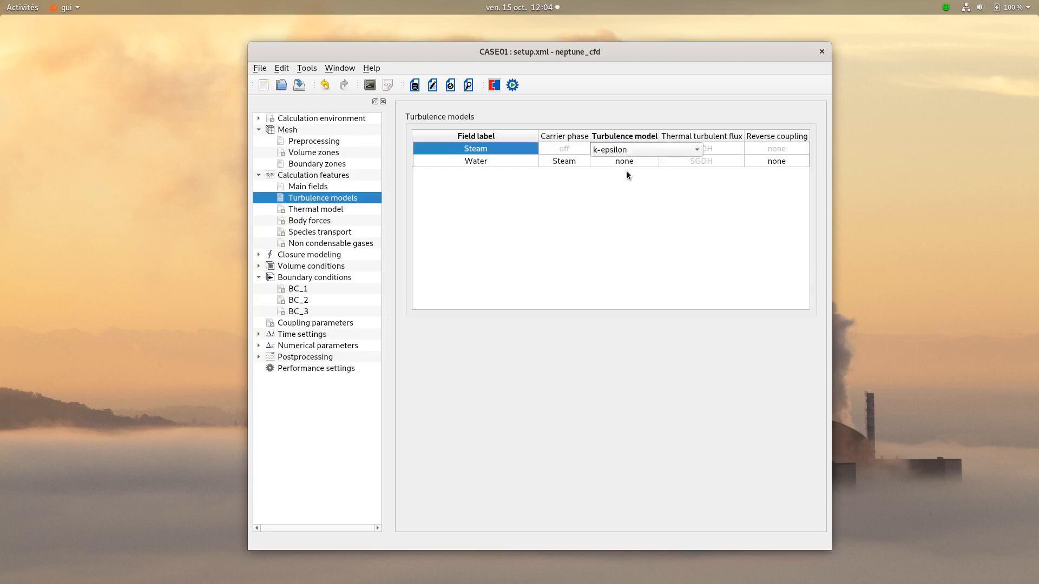
left_click(628, 178)
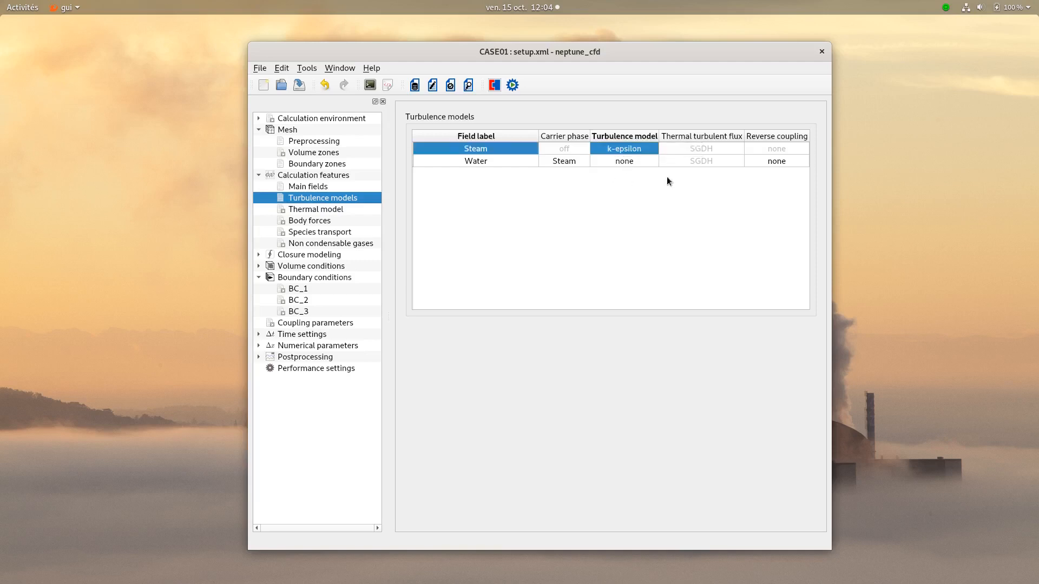
double_click(774, 161)
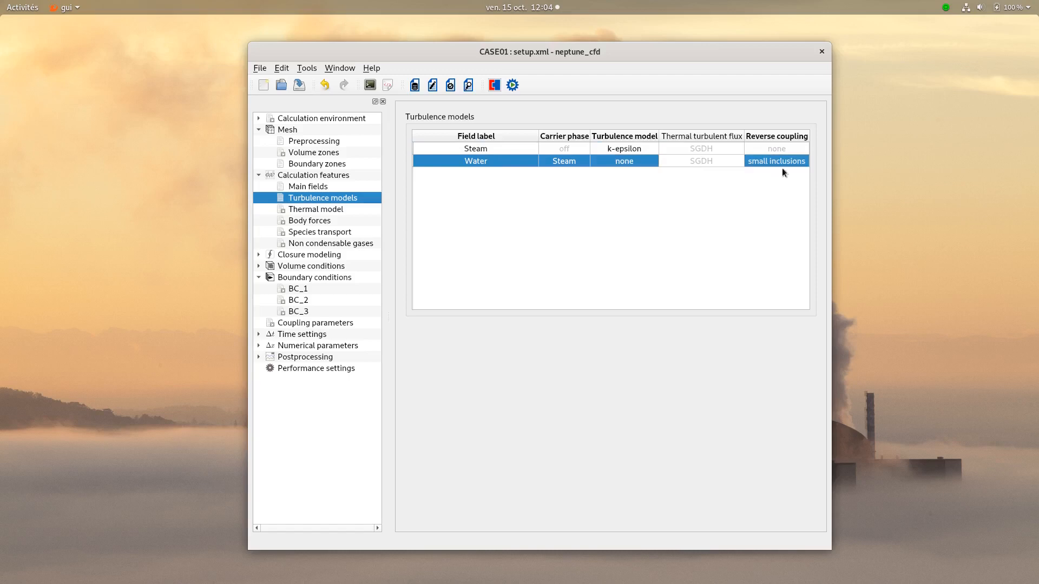
- Edit the z component of gravity in the body forces
left_click(311, 220)
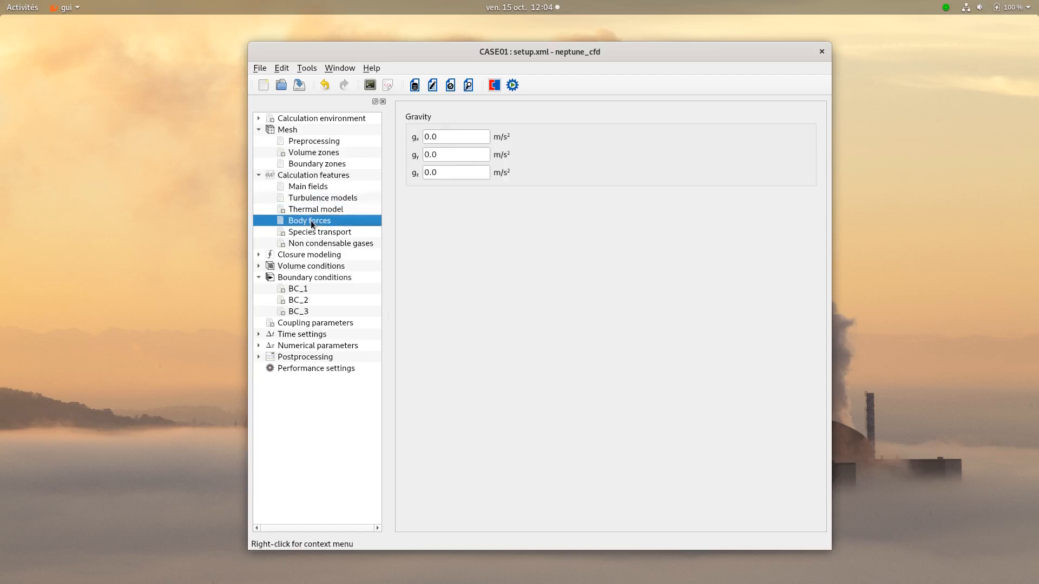
left_click(449, 172)
double_click(450, 172)
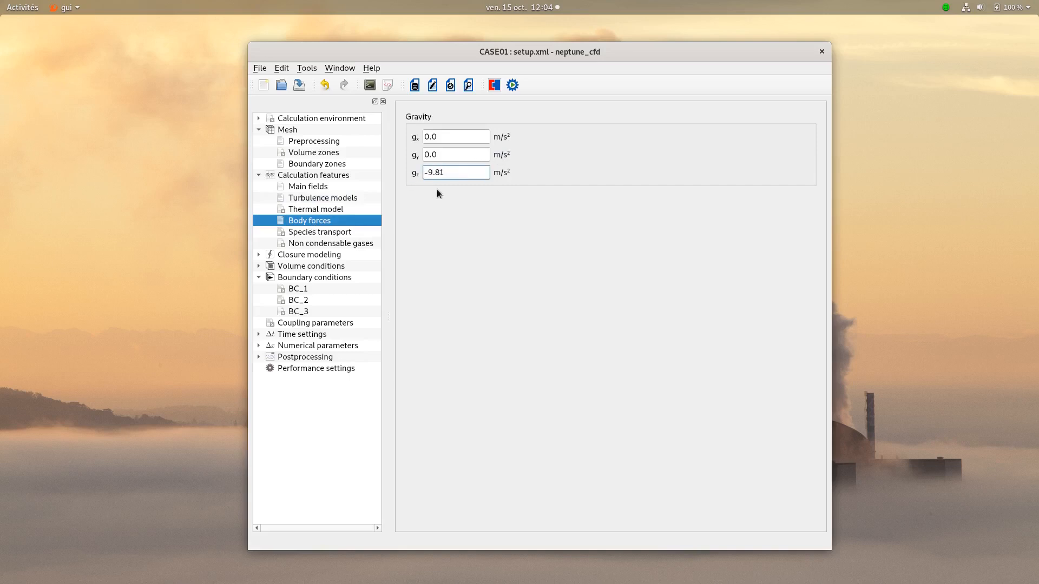
- Add two non-condensable gases to the Steam field and label the first one Air
left_click(308, 244)
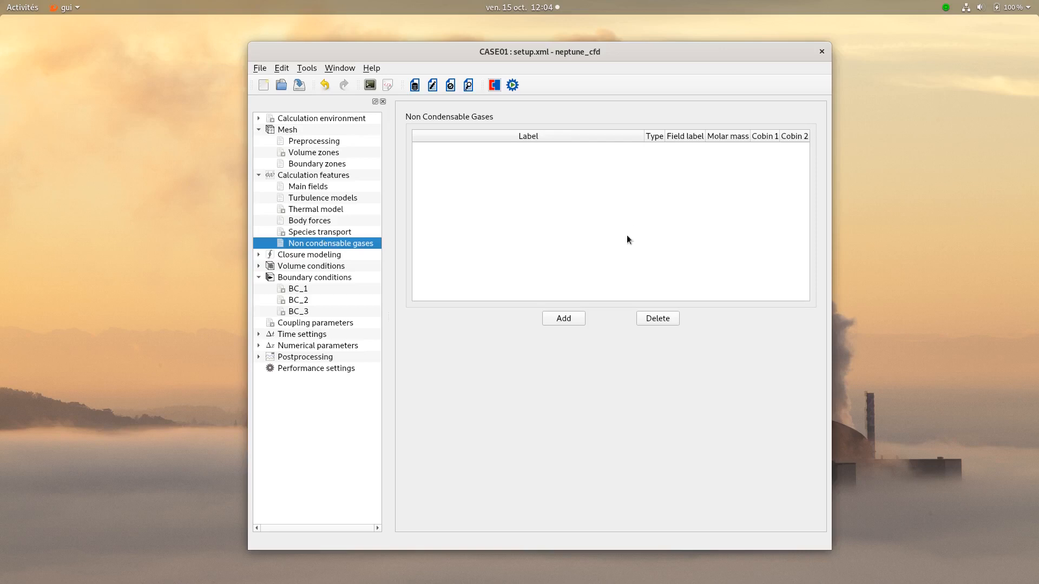
left_click(569, 319)
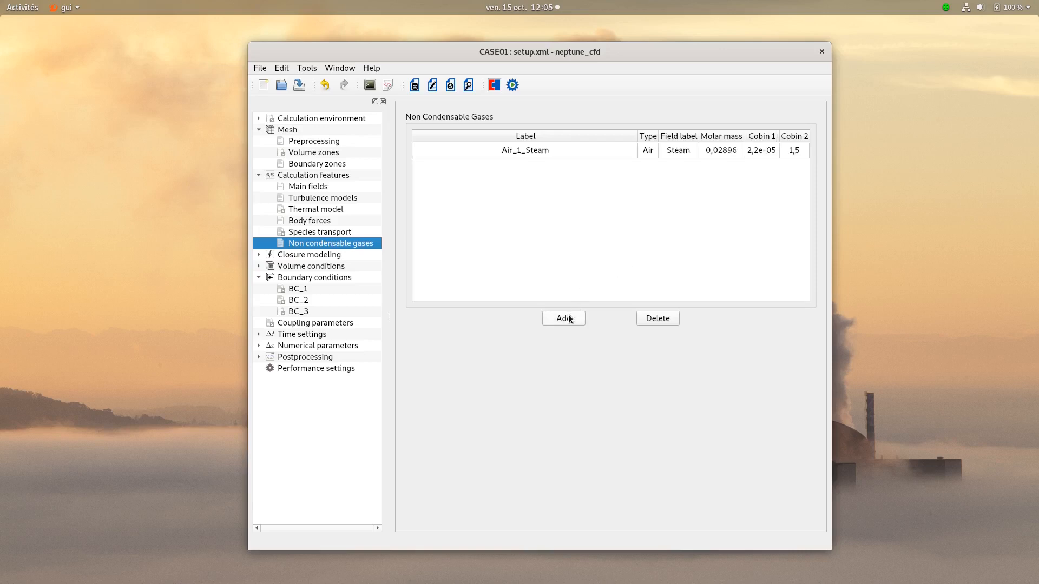
left_click(569, 319)
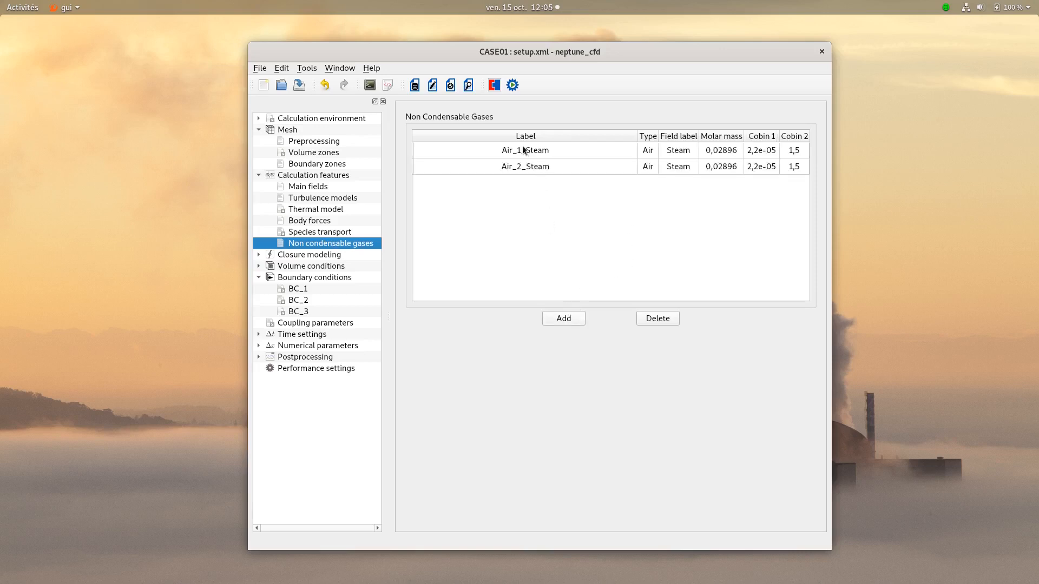
double_click(523, 150)
type("Air")
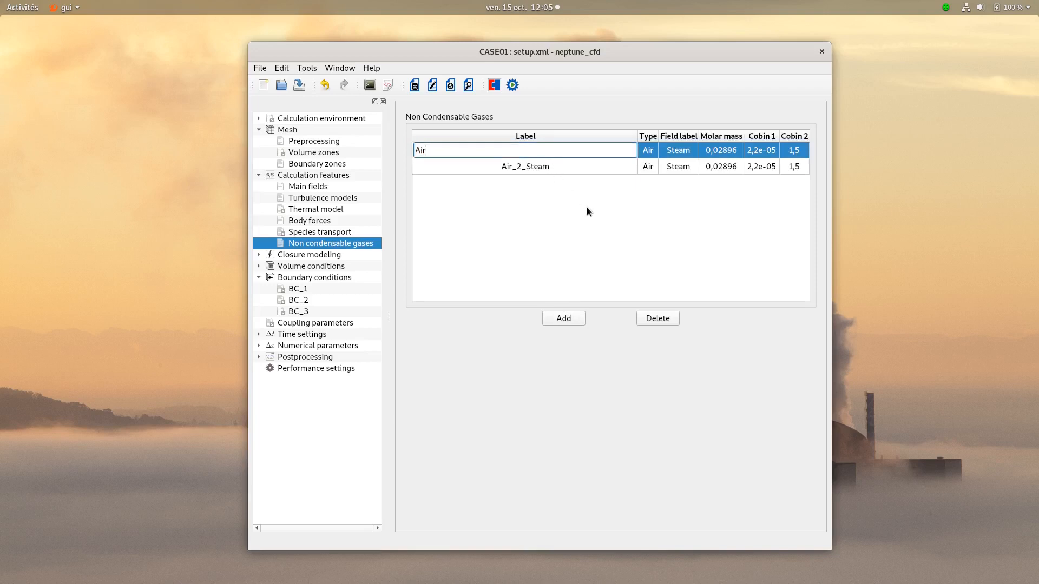
key("Return")
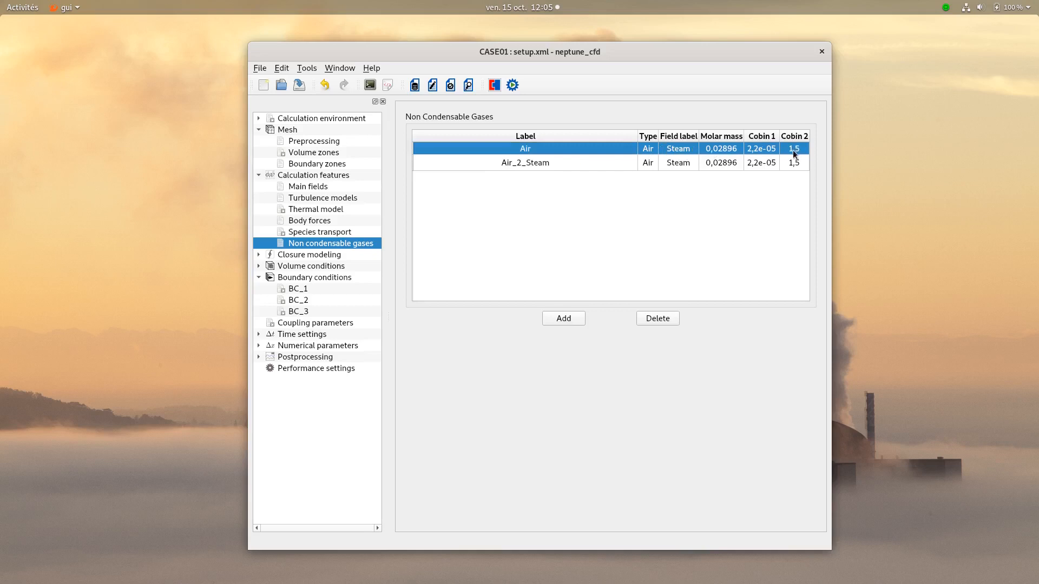
- Label the second non-condensable gas He and set its type to HE
double_click(539, 162)
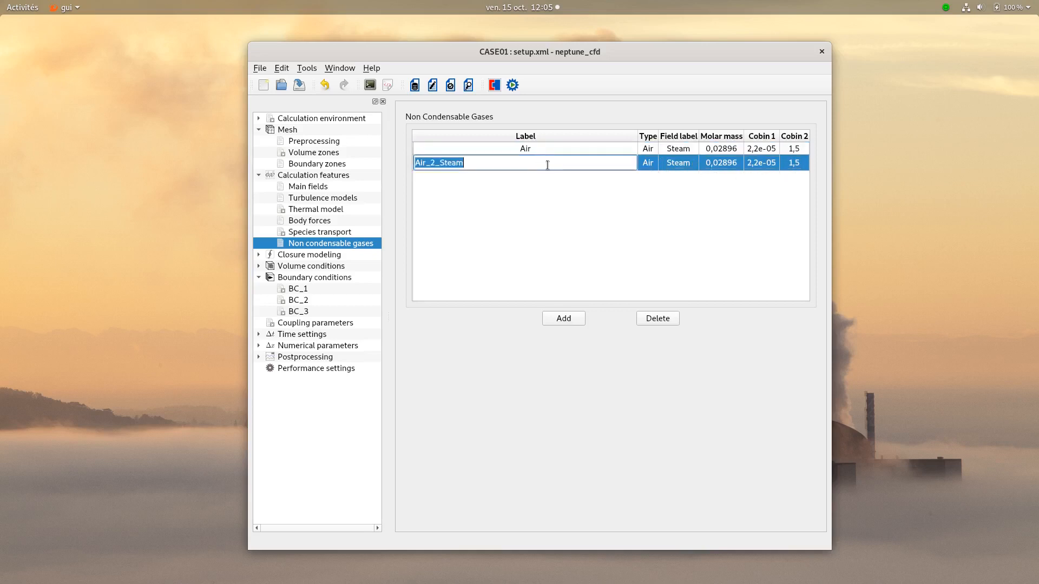
type("He")
key("Return")
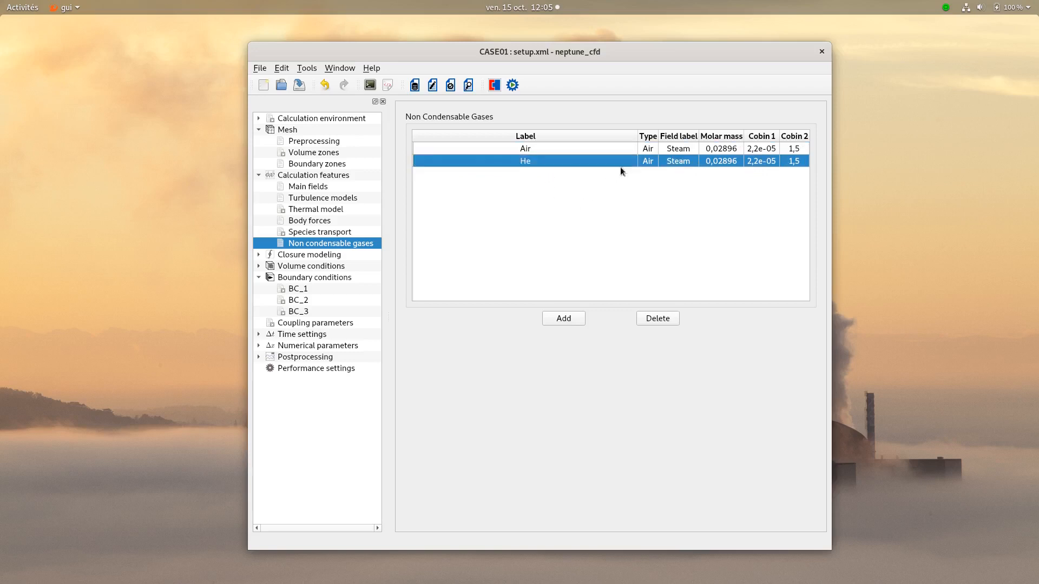
left_click(649, 161)
left_click(652, 145)
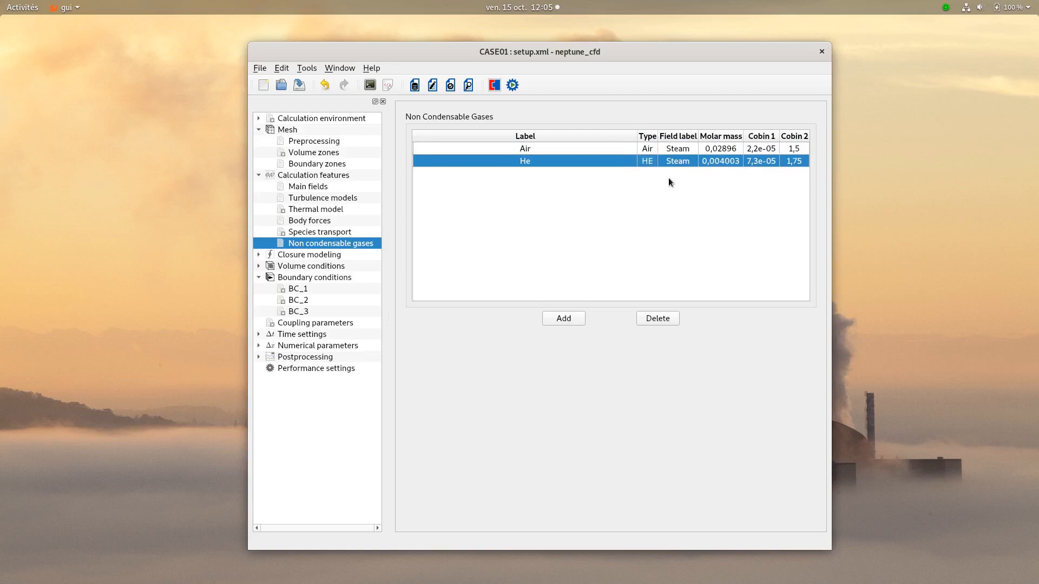
- Set the lift model of the dispersed Steam–Water interaction to None in the closure modeling
left_click(317, 255)
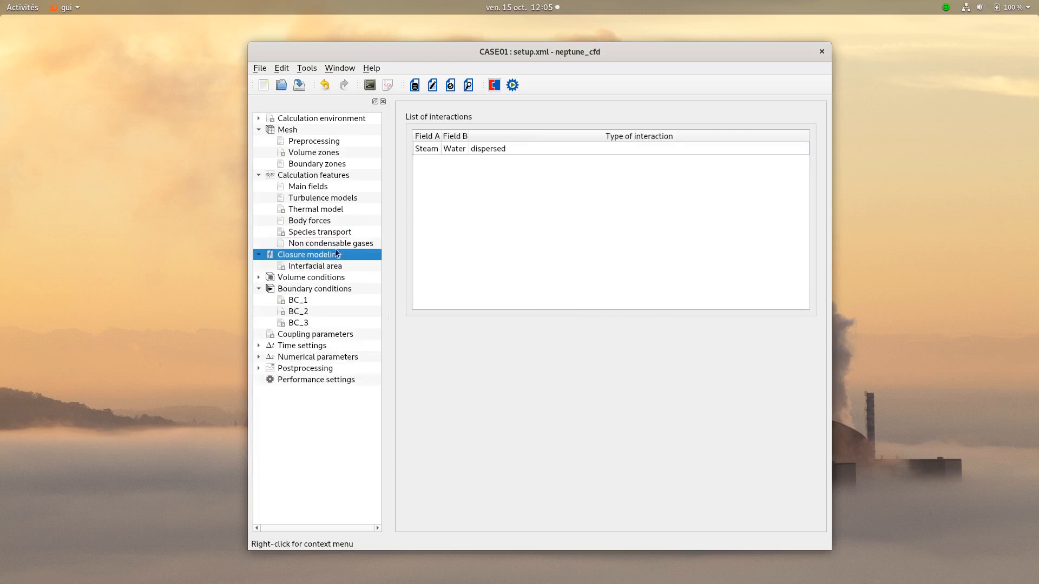
left_click(502, 148)
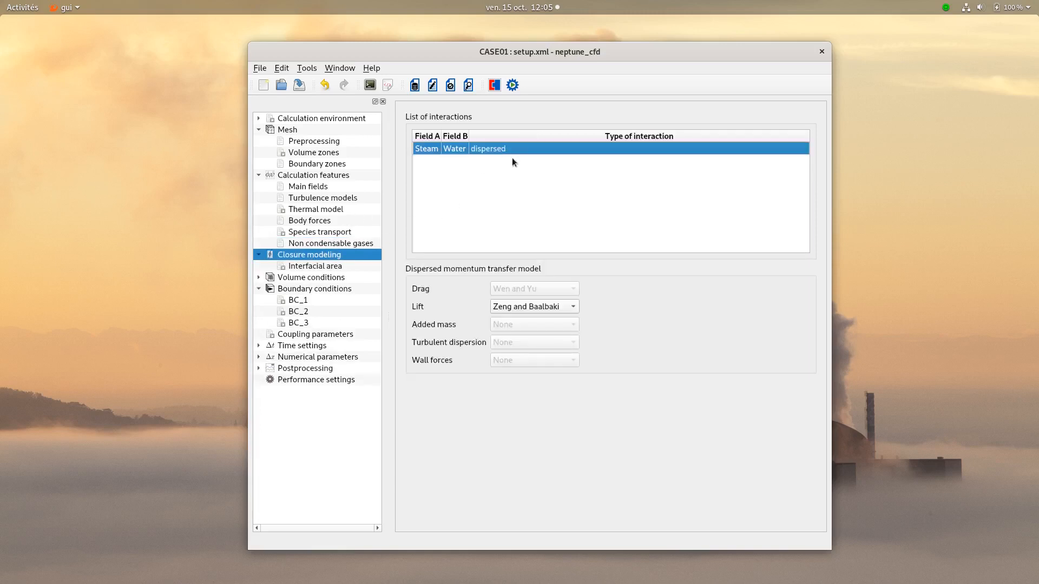
left_click(535, 306)
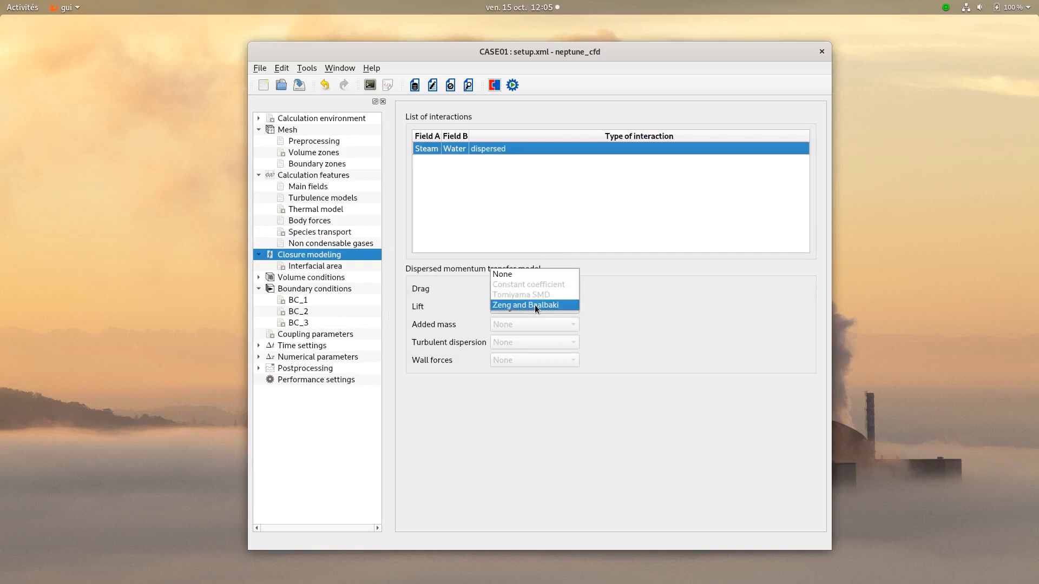
left_click(509, 272)
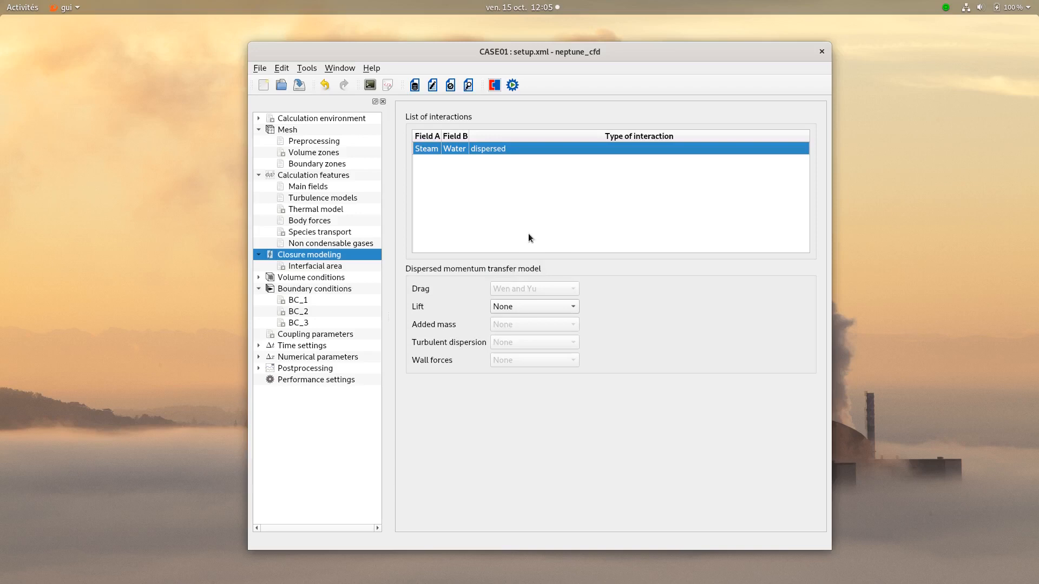
- Set the Water field's interfacial area model to constant
left_click(325, 268)
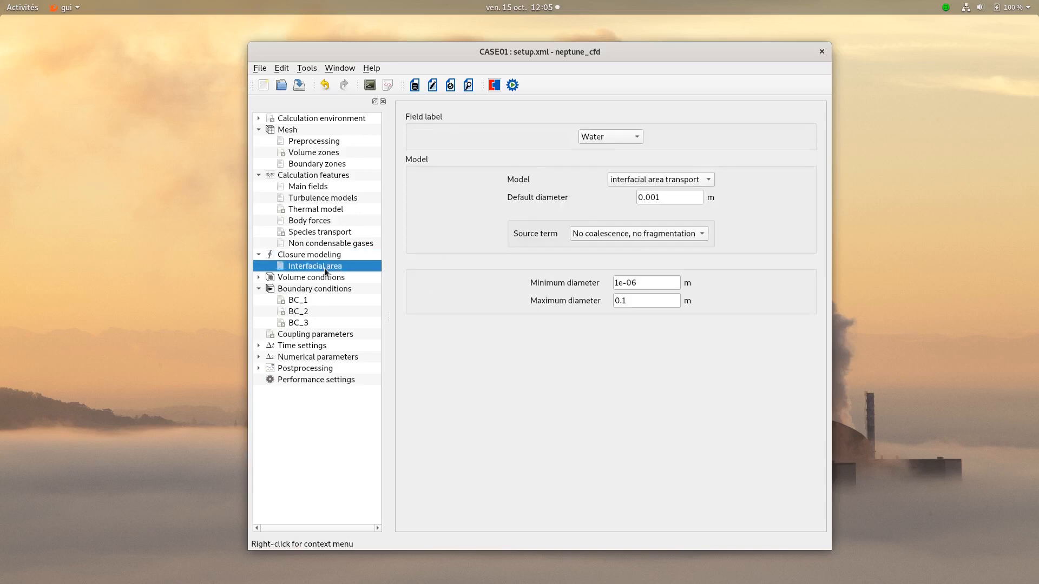
left_click(643, 179)
left_click(642, 172)
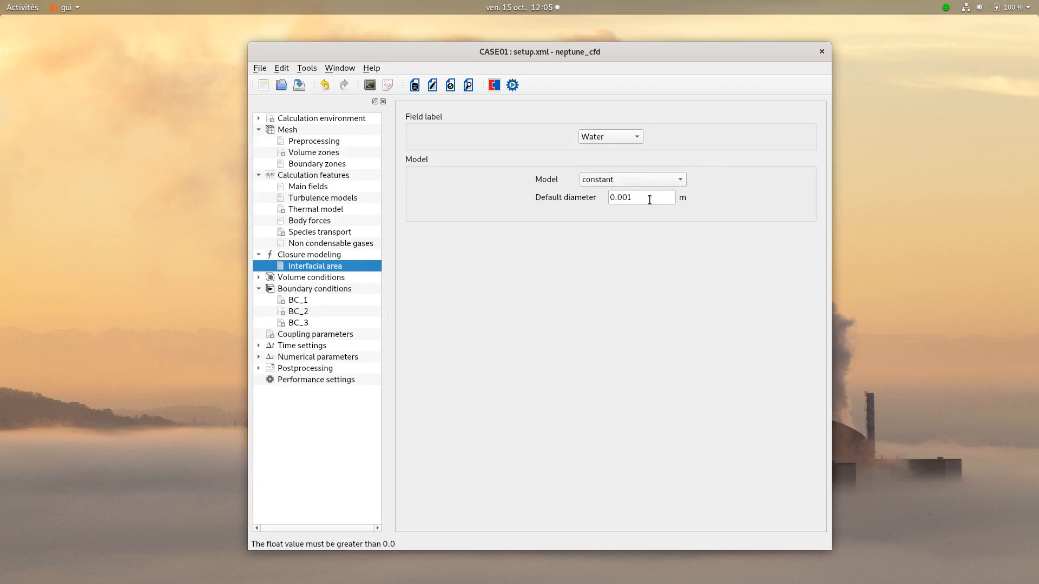
left_click(649, 198)
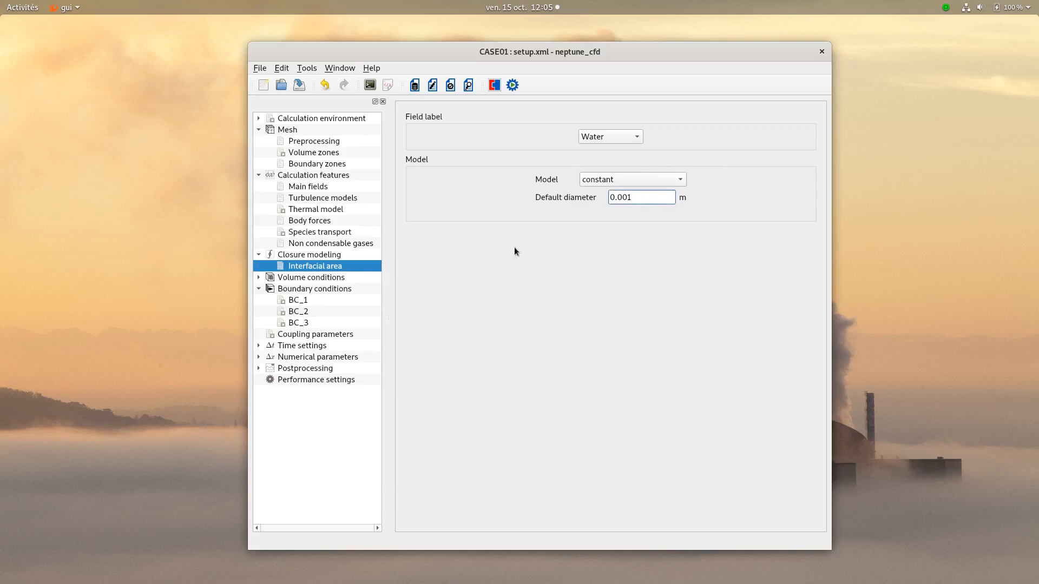
- Initialize the pressure of the all_cells volume zone with the expression pressure = 101325
left_click(321, 277)
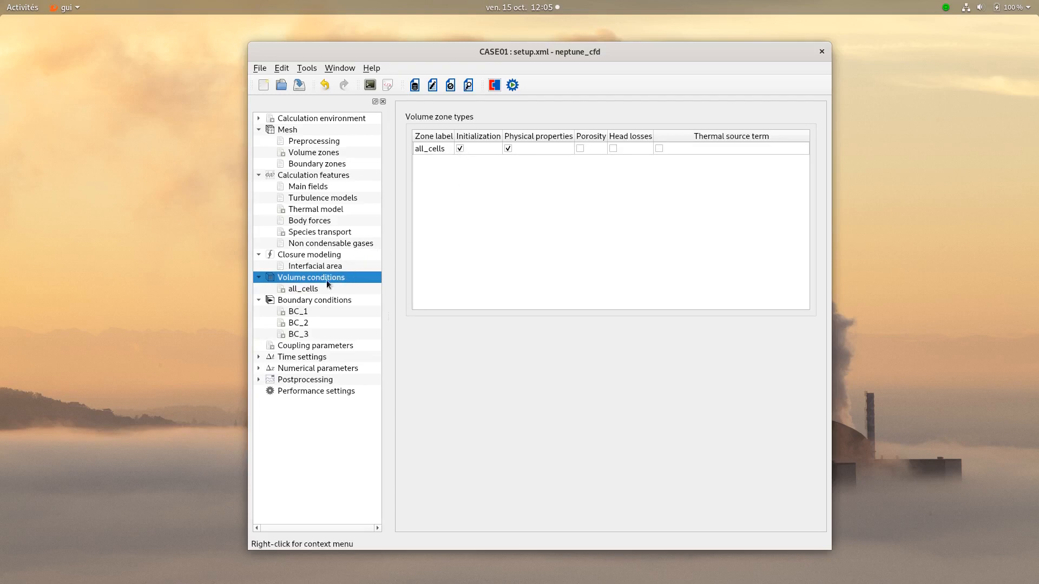
left_click(313, 289)
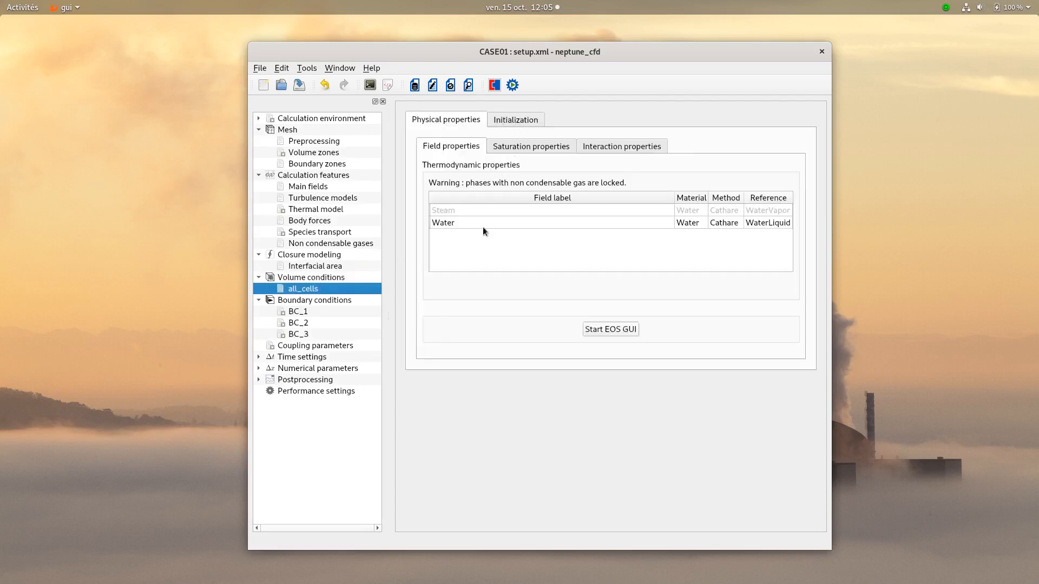
left_click(720, 226)
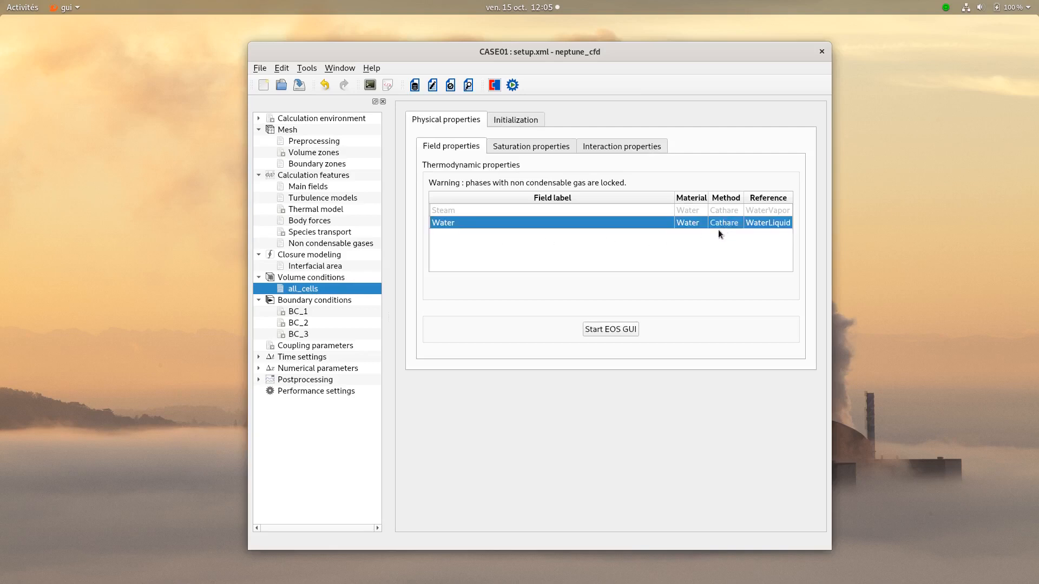
left_click(528, 125)
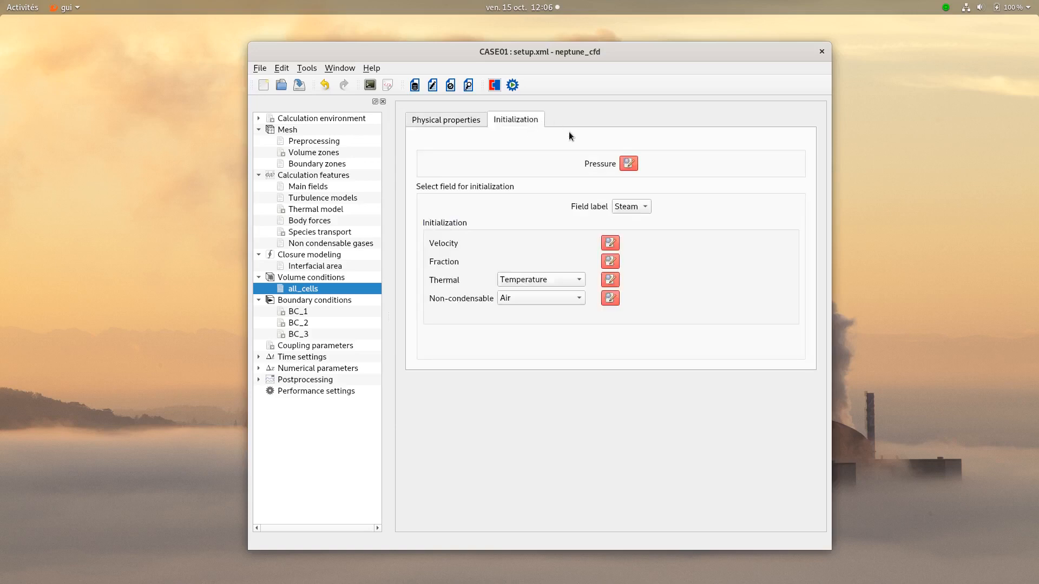
left_click(632, 161)
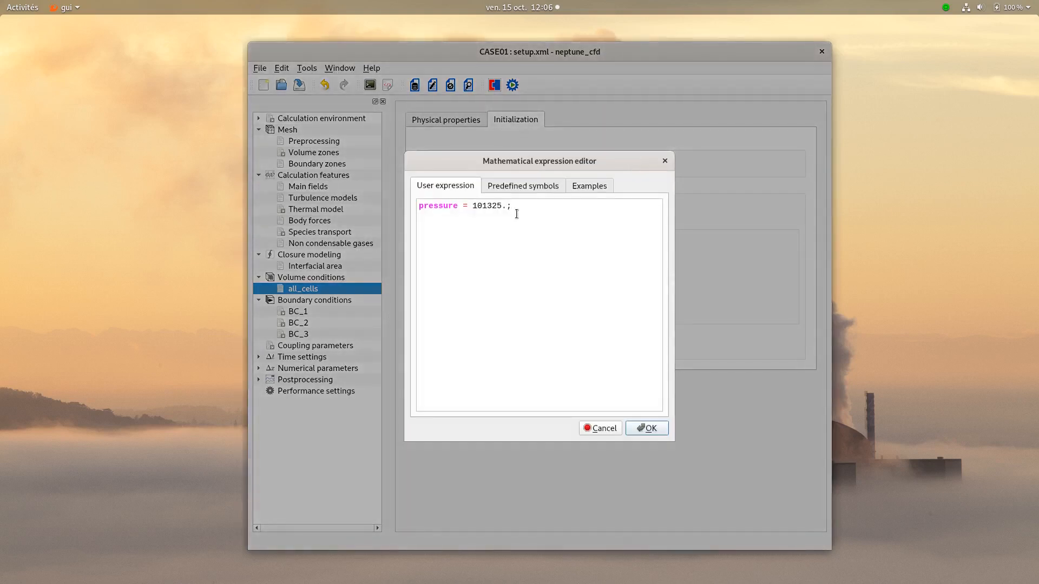
left_click(639, 427)
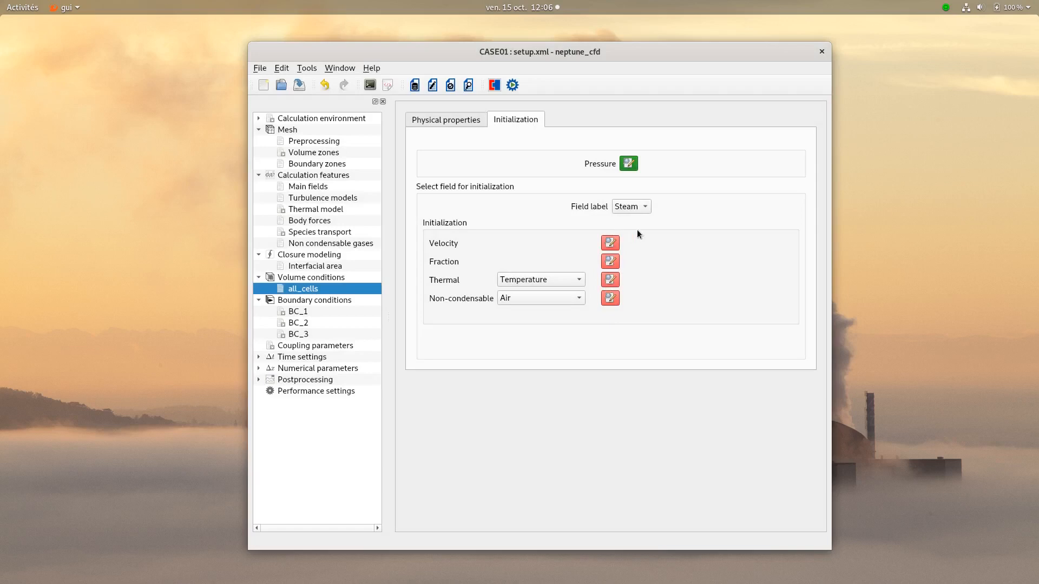
- Initialize the Steam field in all_cells with zero velocity, a volume fraction of 1 and Saturation enthalpy as the thermal option
left_click(610, 243)
left_click(647, 428)
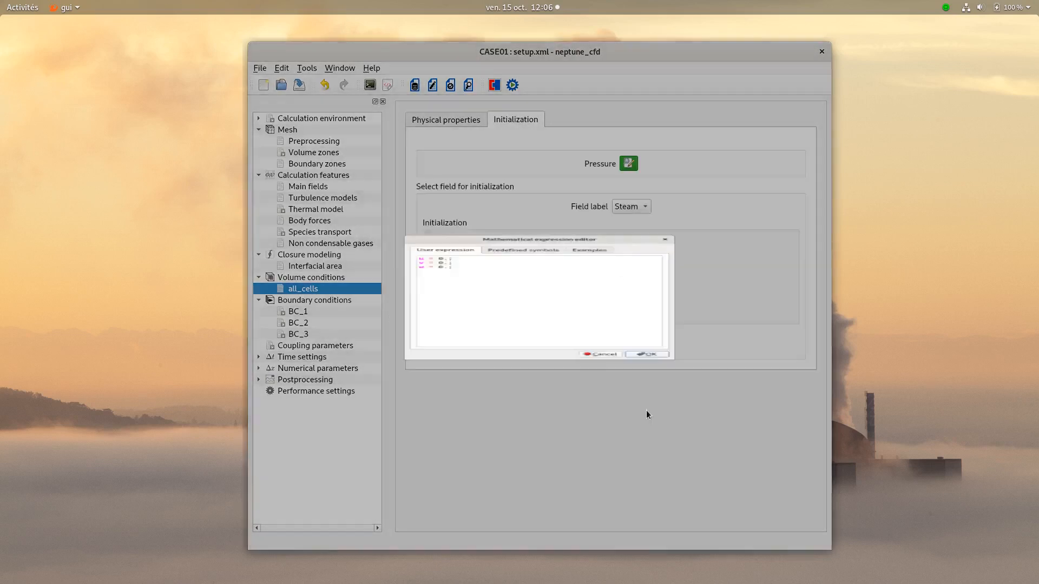
left_click(611, 262)
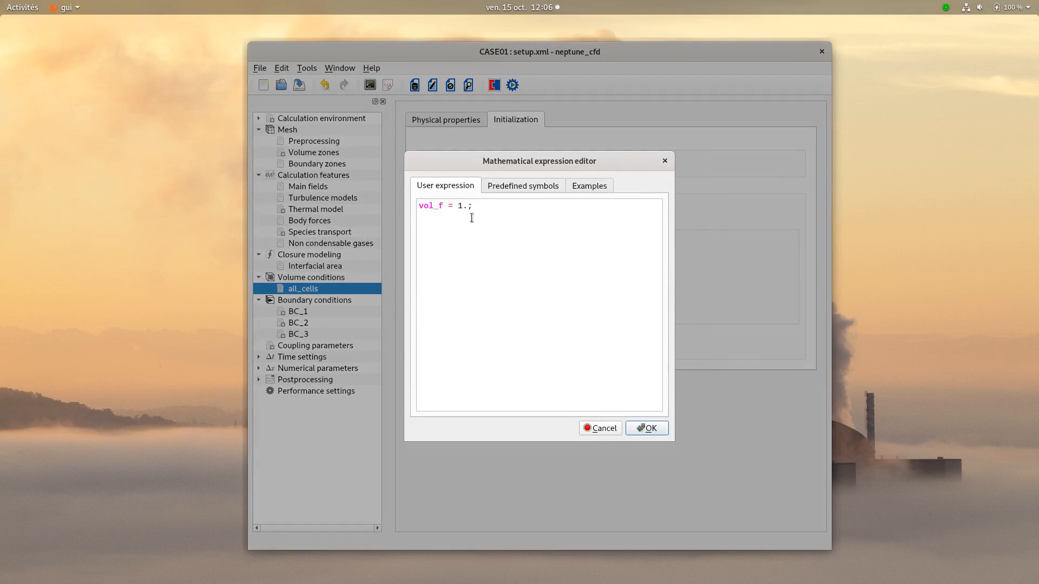
left_click(645, 427)
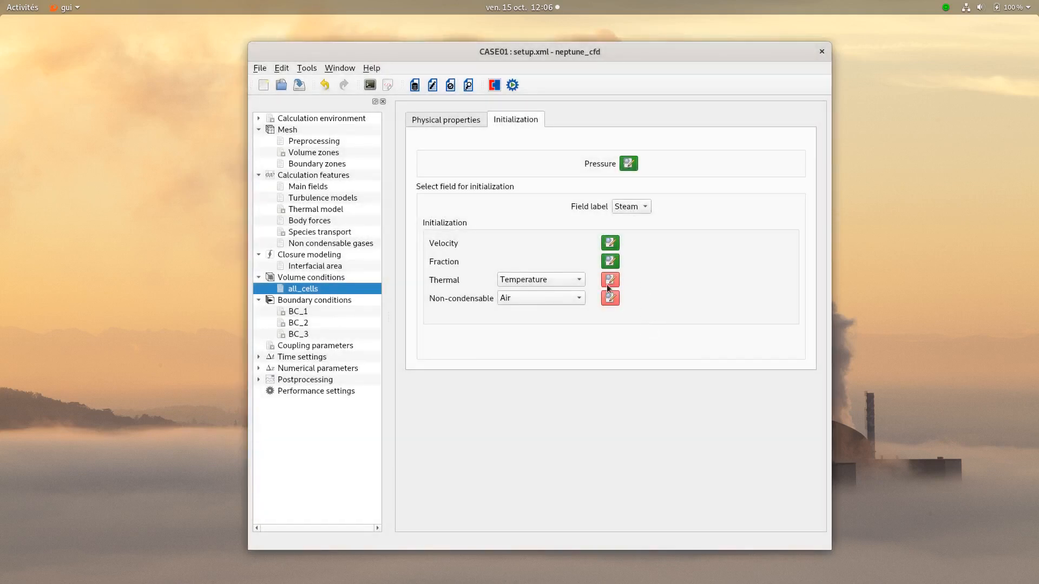
left_click(533, 281)
left_click(531, 287)
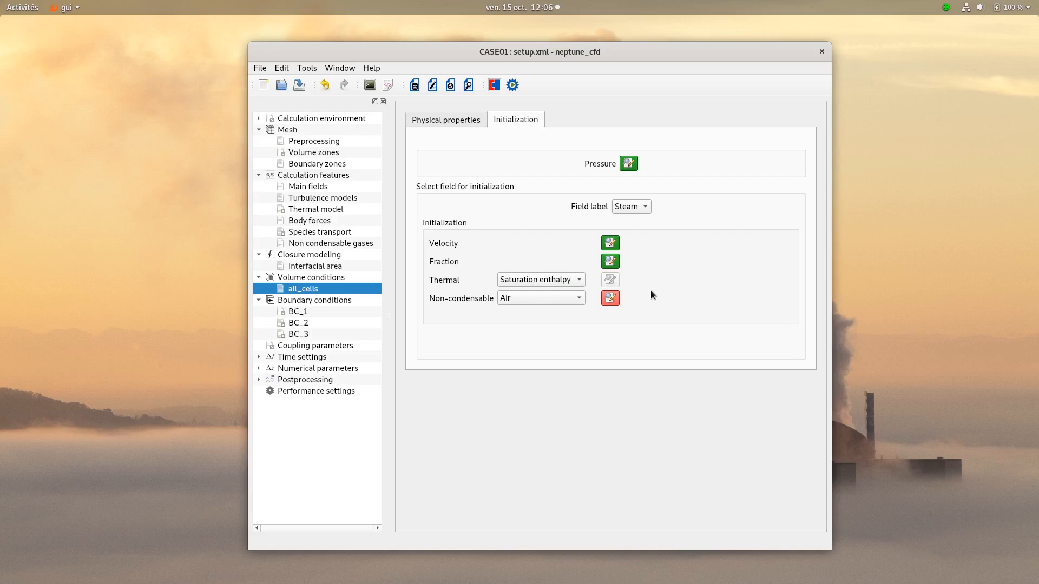
- Replace the Steam field's Air initialization expression with a condition giving Air = 0.8 where z < 0.5 and Air = 0.2 otherwise
left_click(611, 298)
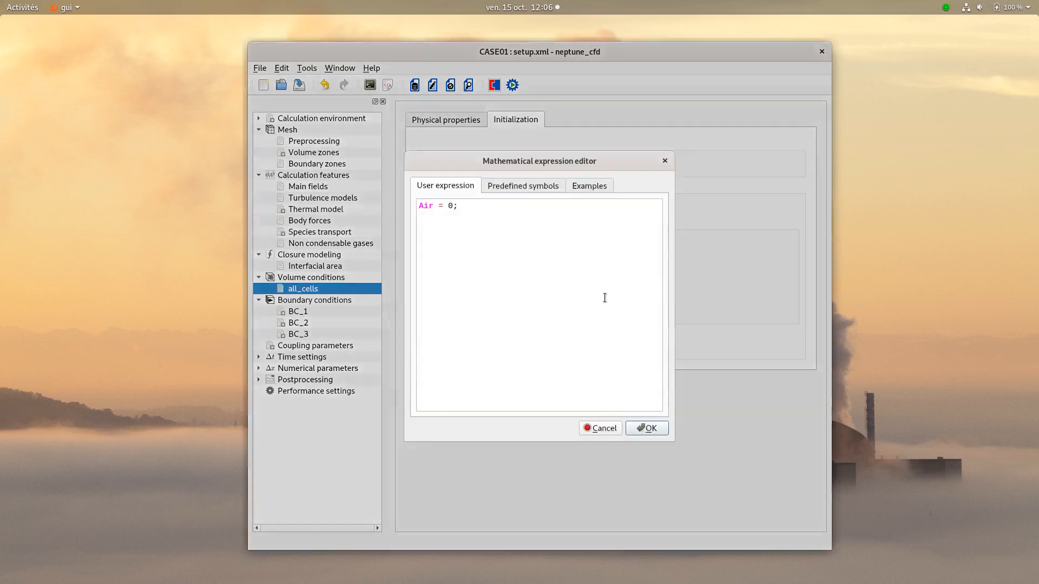
key("ctrl+a")
type("if (z < ")
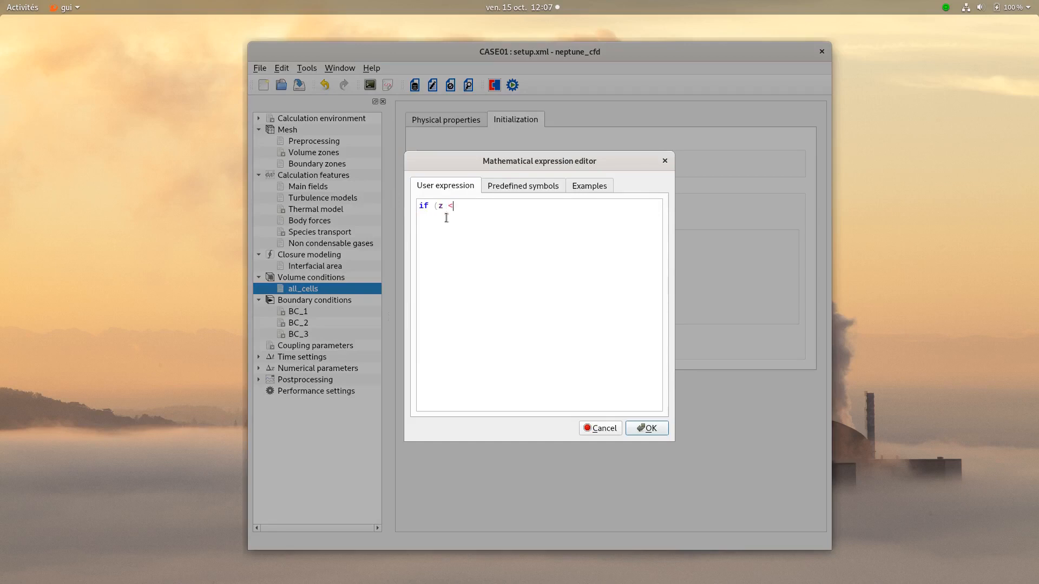
type("0.5)          A")
key("Return")
type("= 0.8")
type("; ")
type("else")
key("Return")
key("Tab")
type("Air = 0.2")
- Copy the complete Air initialization expression for reuse and accept it
left_click_drag(531, 247, 431, 210)
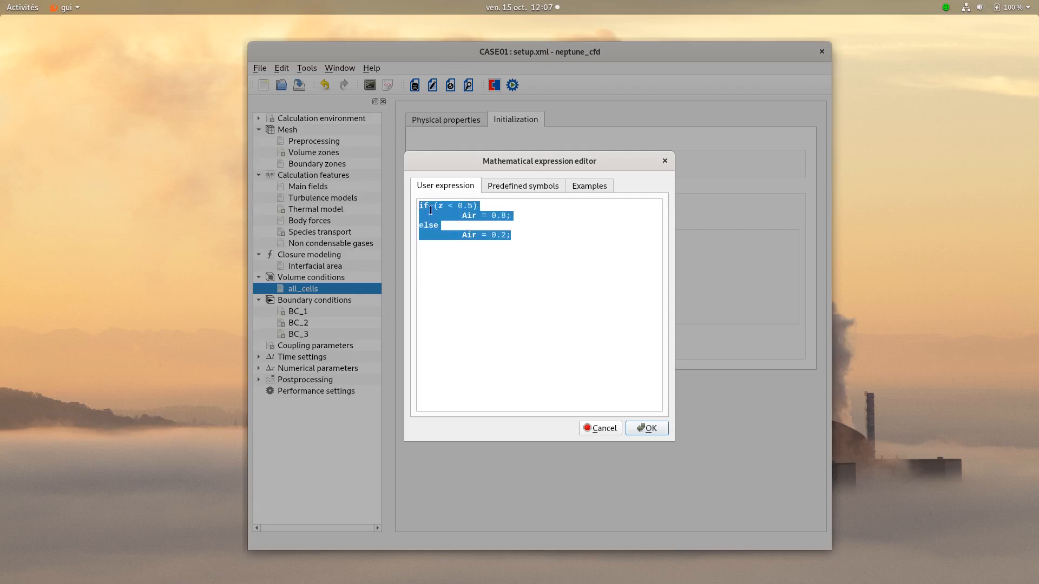
right_click(430, 210)
left_click(474, 262)
left_click(653, 428)
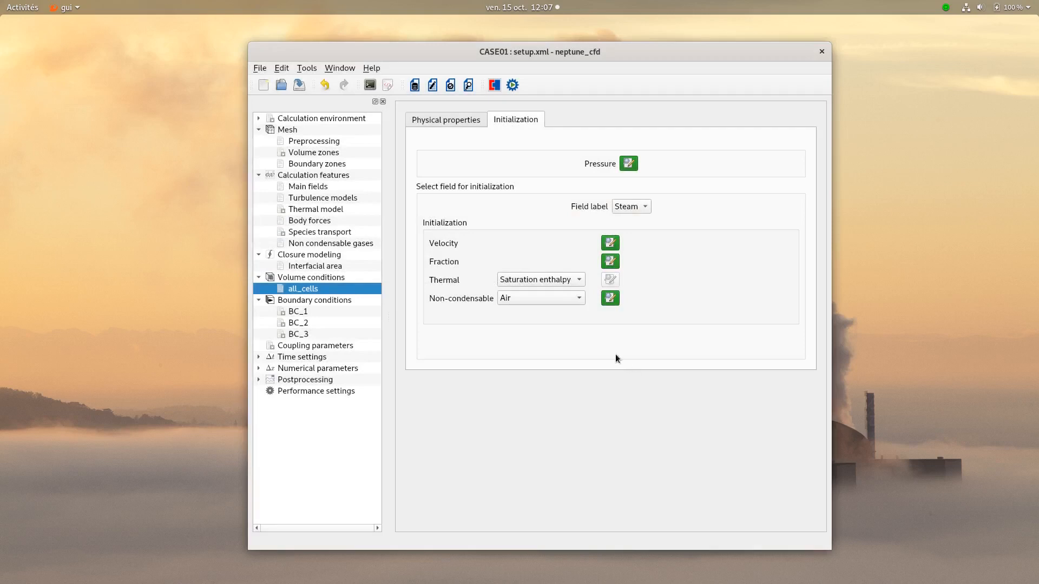
- Open the initialization expression of the He non-condensable gas and replace its content with the copied Air expression
left_click(563, 301)
left_click(544, 309)
left_click(610, 300)
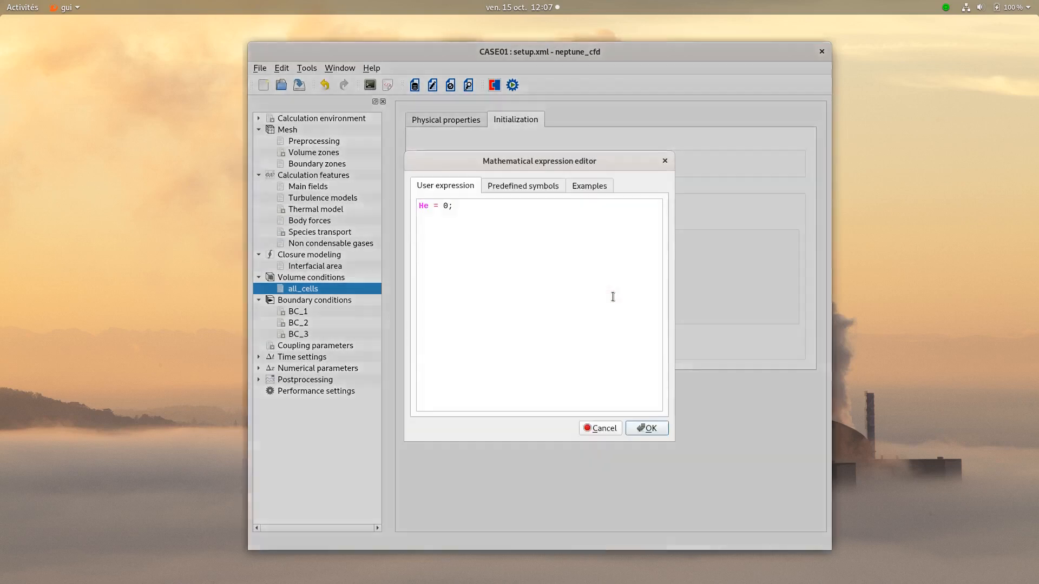
left_click_drag(432, 220, 391, 190)
key("ctrl+v")
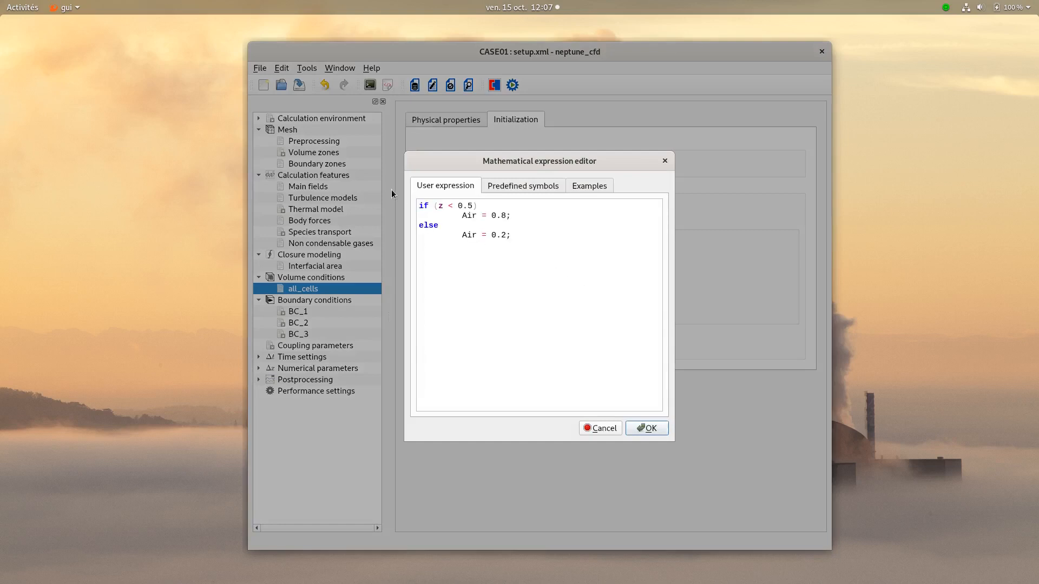
- Adapt the pasted expression to the condition z >= 0.5, assign He instead of Air in both branches, and accept it
left_click(454, 206)
key("BackSpace")
type(">=")
left_click_drag(462, 216, 478, 215)
type("He")
key("Escape")
double_click(470, 235)
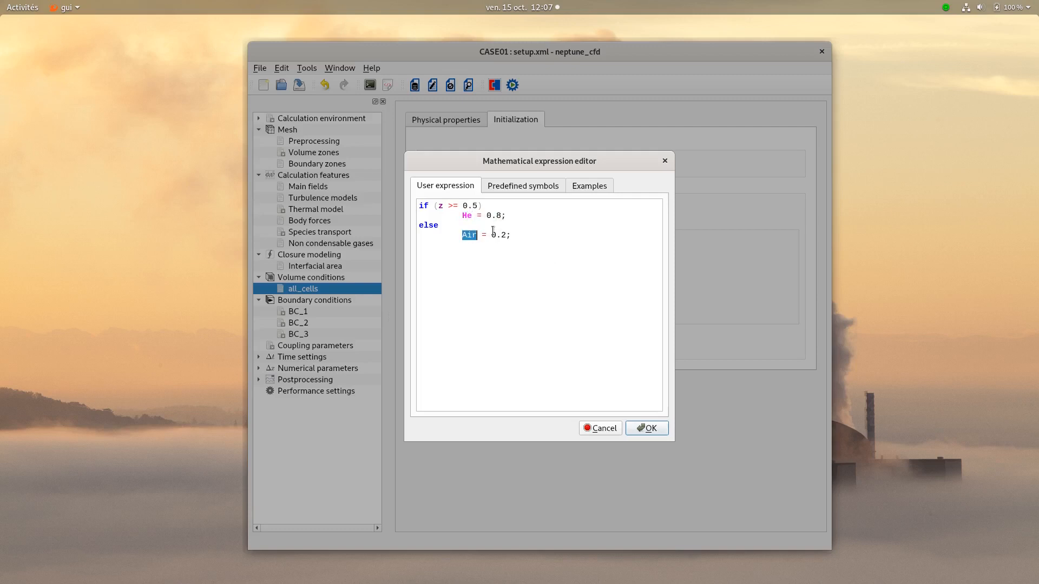
type("He")
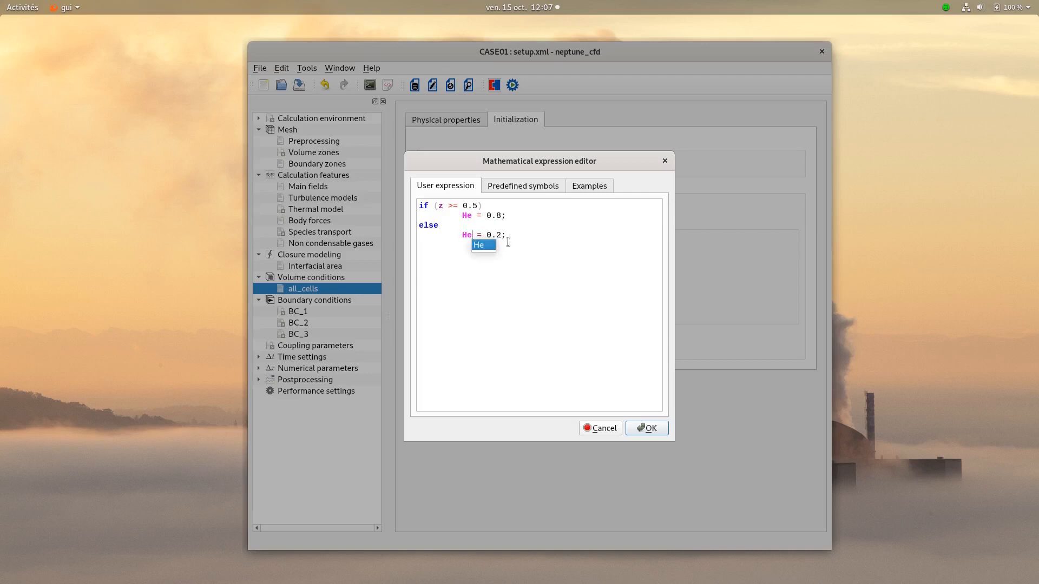
key("Escape")
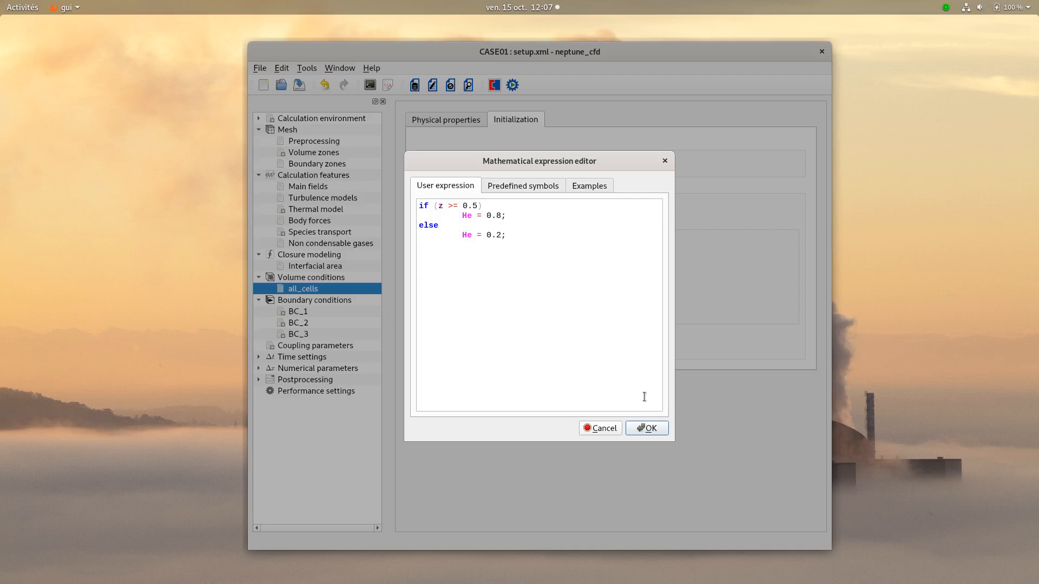
left_click(643, 429)
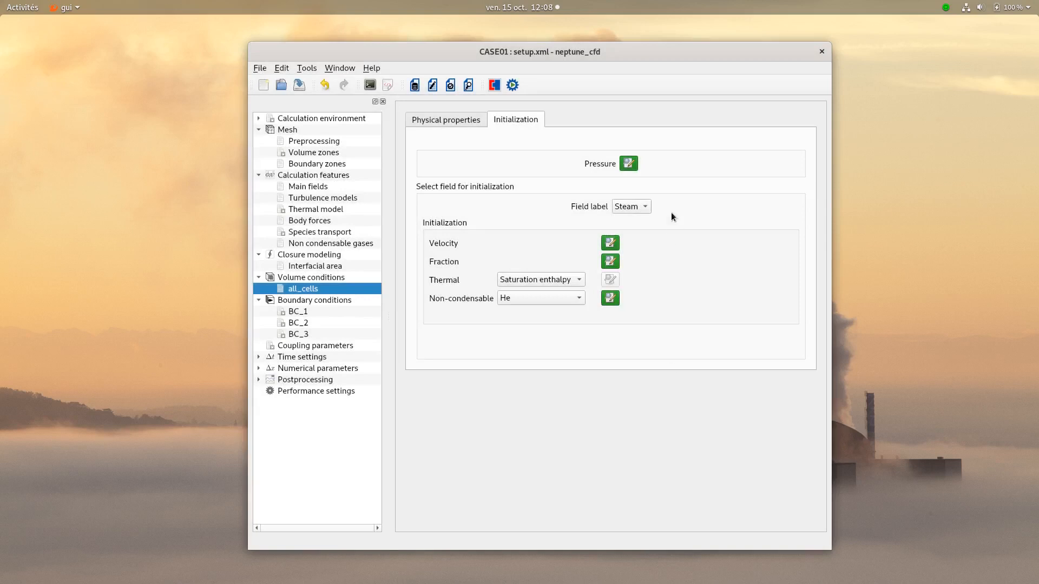
- Accept the default velocity, fraction and temperature initialization expressions for the Water field
left_click(643, 208)
left_click(640, 217)
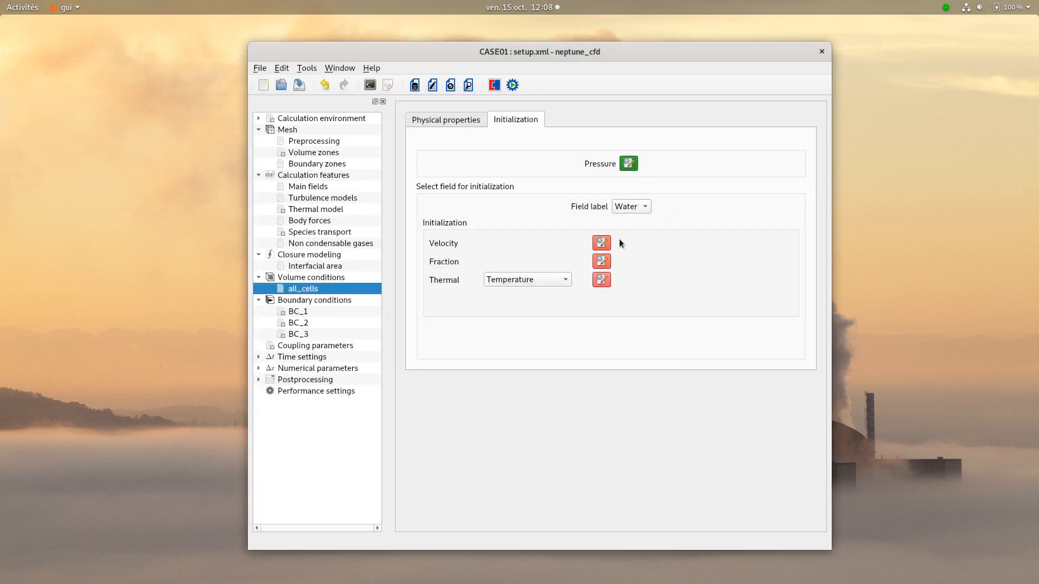
left_click(604, 245)
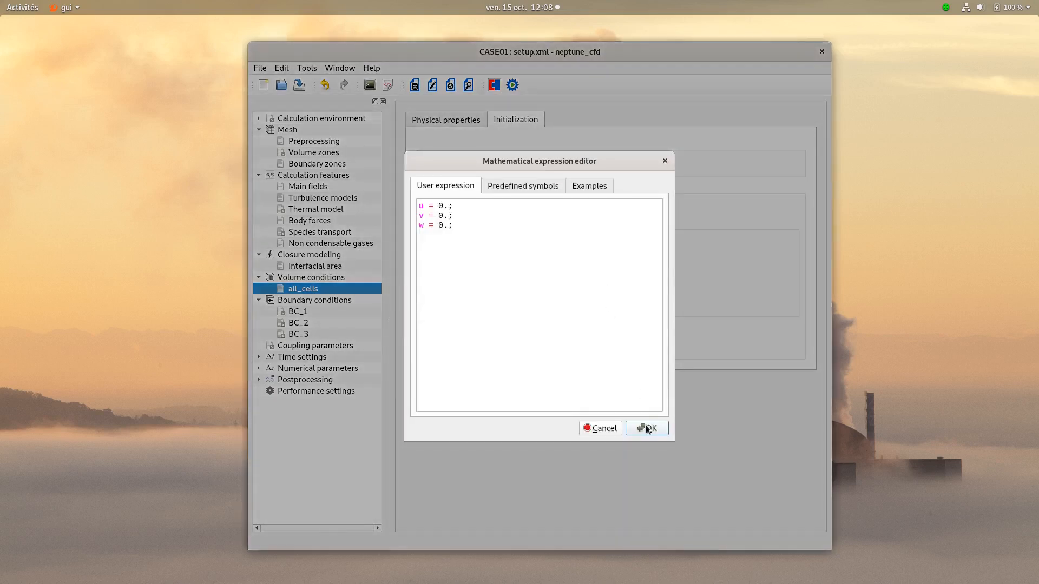
left_click(645, 425)
left_click(601, 262)
left_click(650, 429)
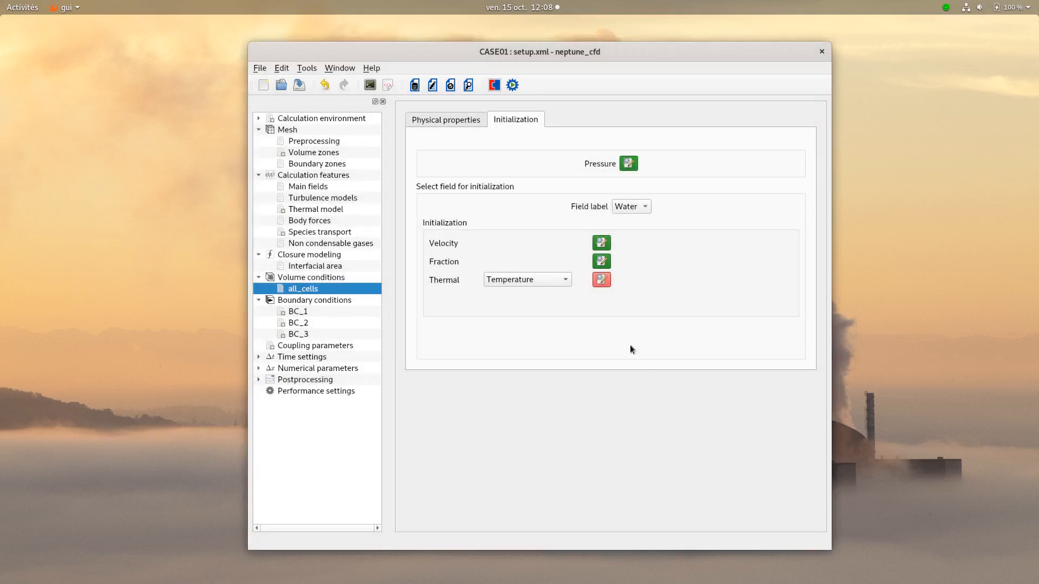
left_click(602, 280)
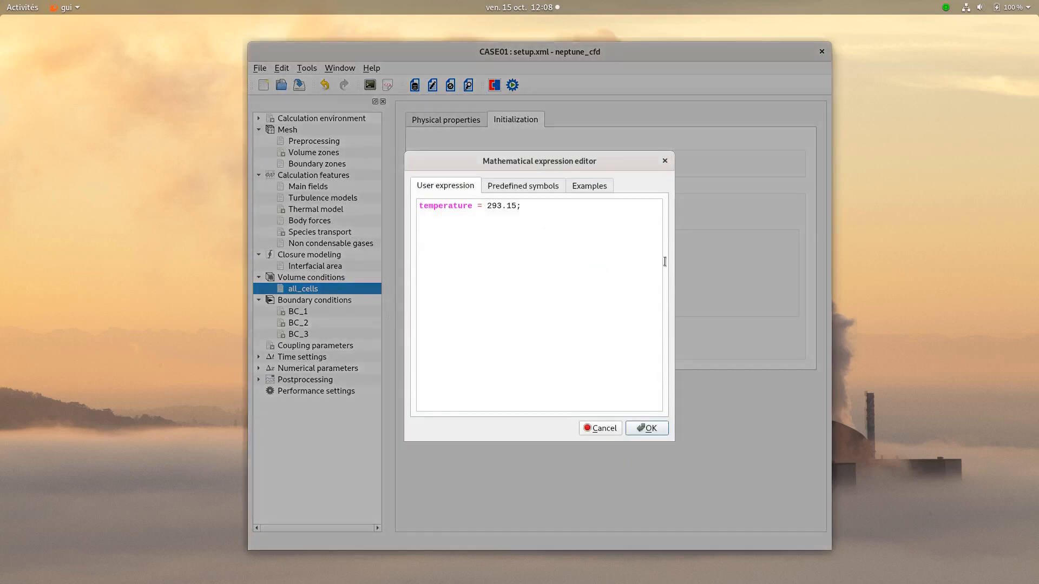
left_click(642, 427)
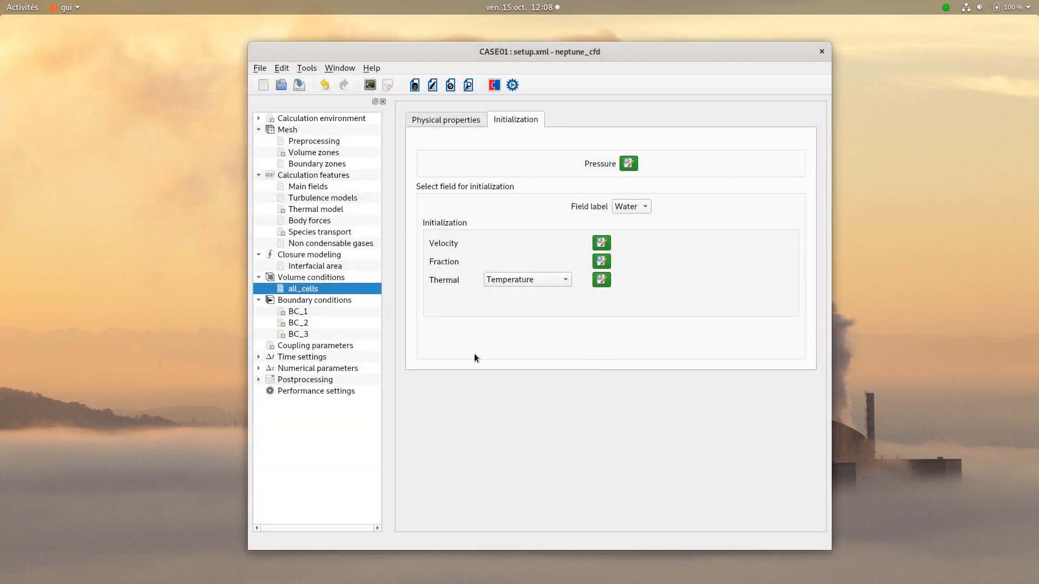
- Review the boundary zone types and the thermal conditions of BC_1, BC_2 and BC_3
left_click(290, 302)
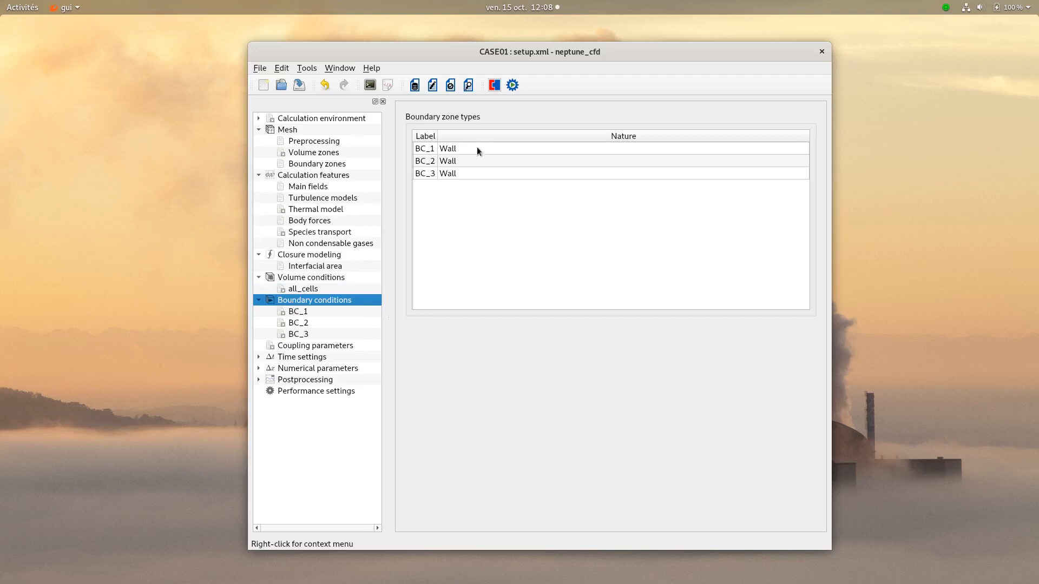
left_click(330, 312)
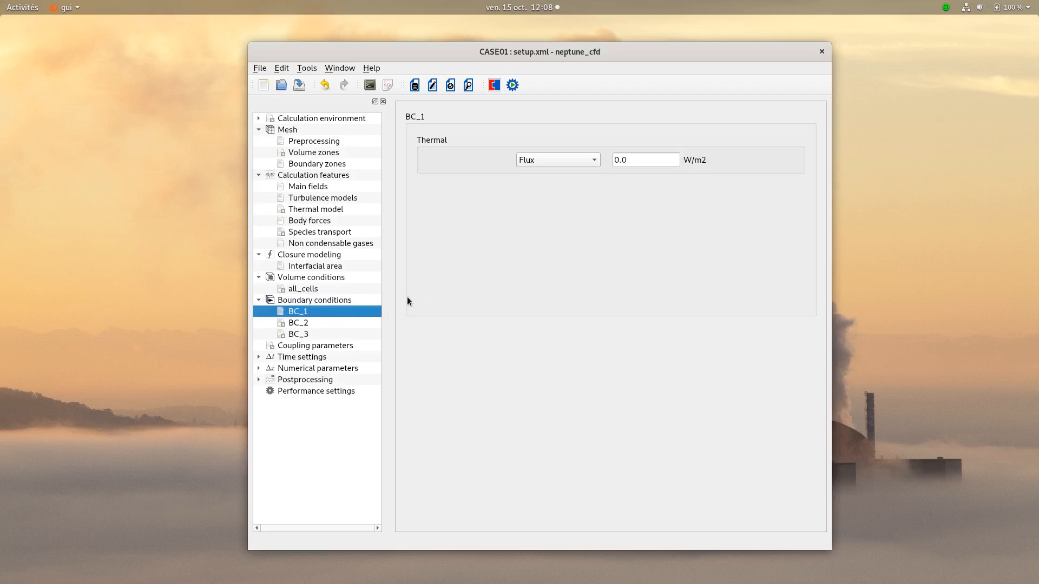
left_click(302, 323)
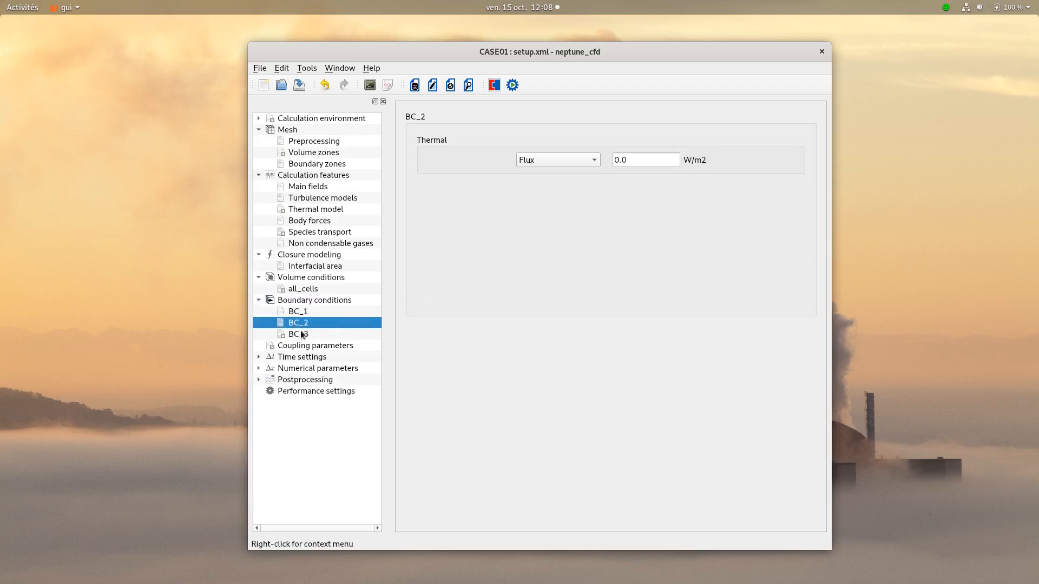
left_click(302, 335)
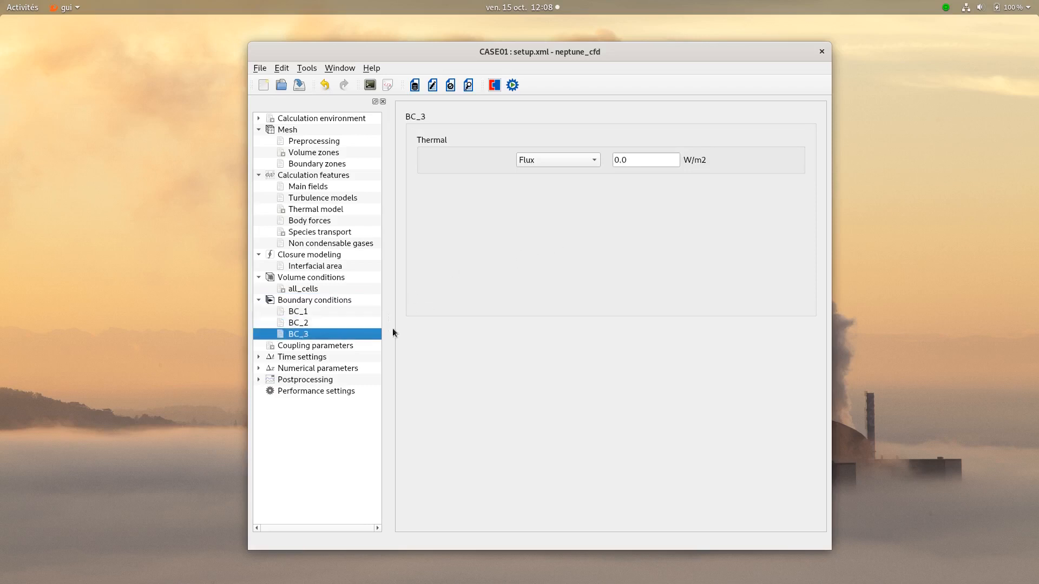
- Use an adaptive time step with a calculation stop at 2.0 s, and check the global numerical and equation parameters
left_click(316, 357)
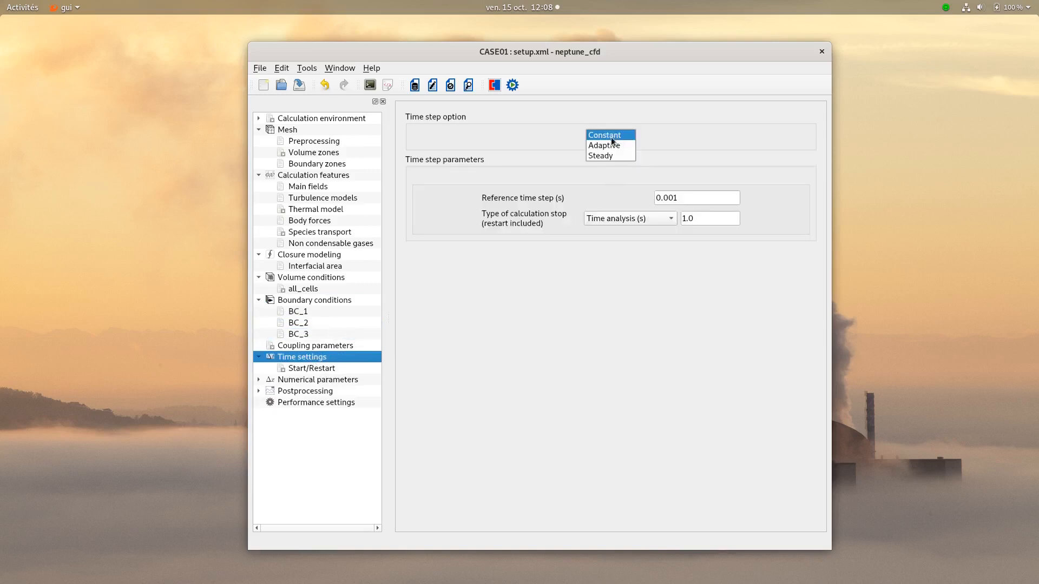
left_click(606, 146)
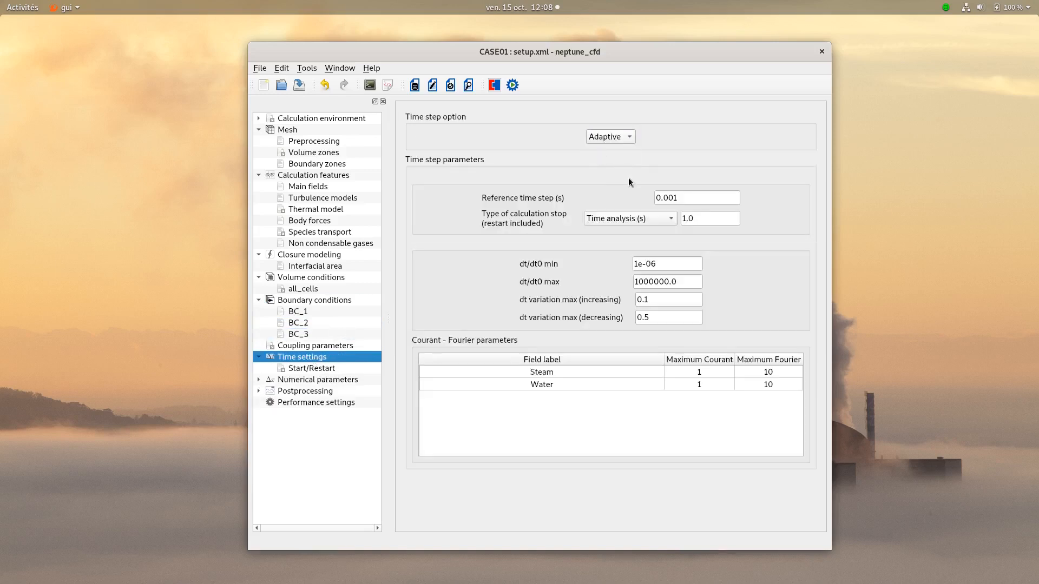
left_click_drag(697, 217, 663, 217)
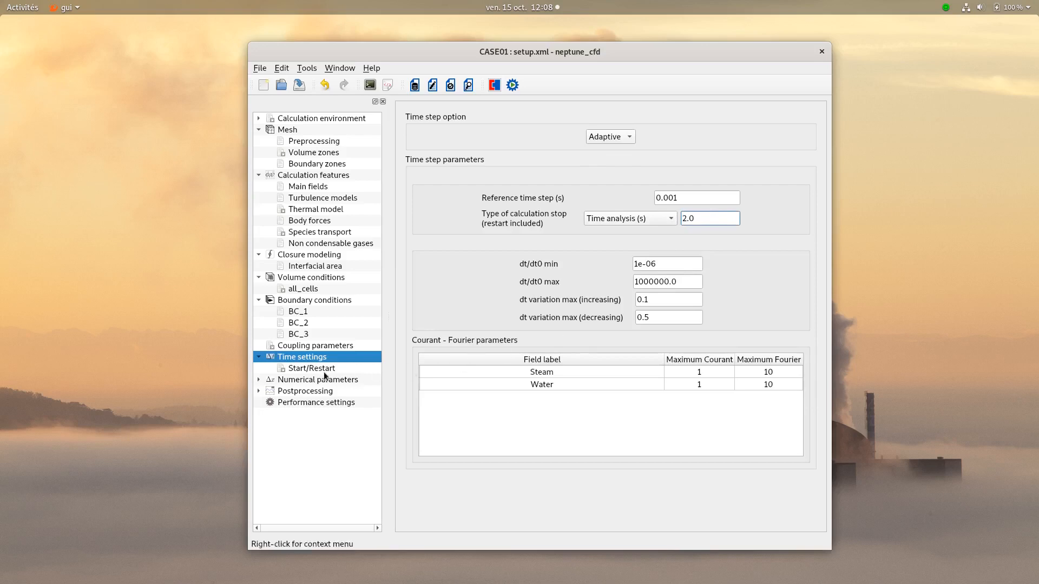
left_click(304, 381)
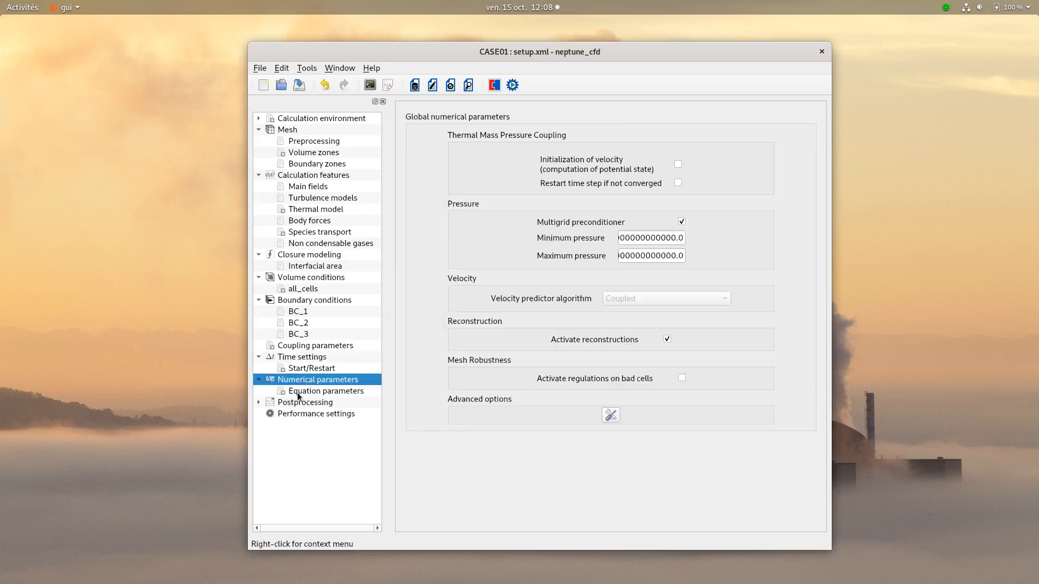
left_click(297, 394)
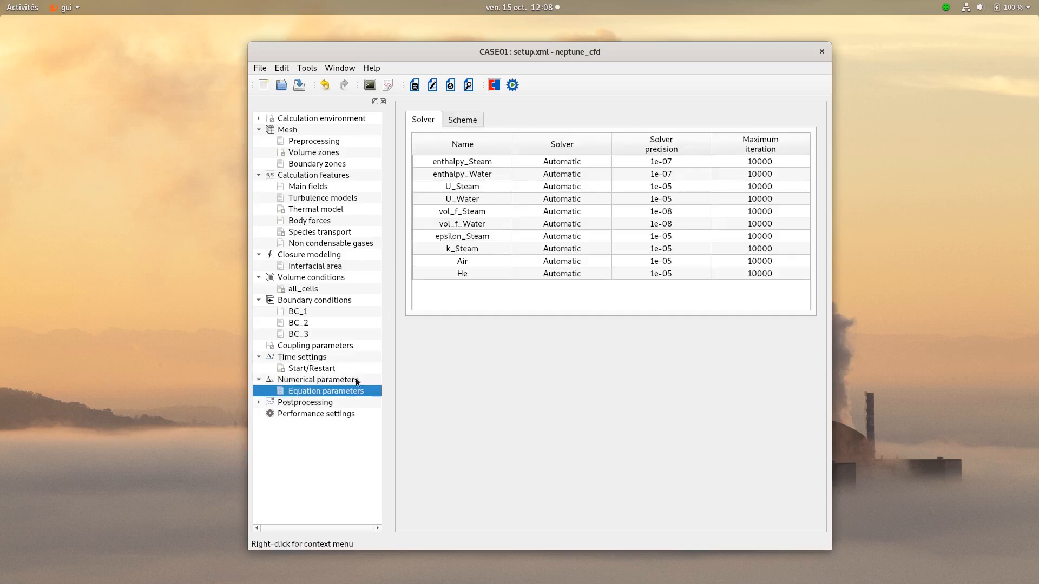
- Set the postprocessing log frequency to output every 'n' time steps with n = 5
left_click(301, 403)
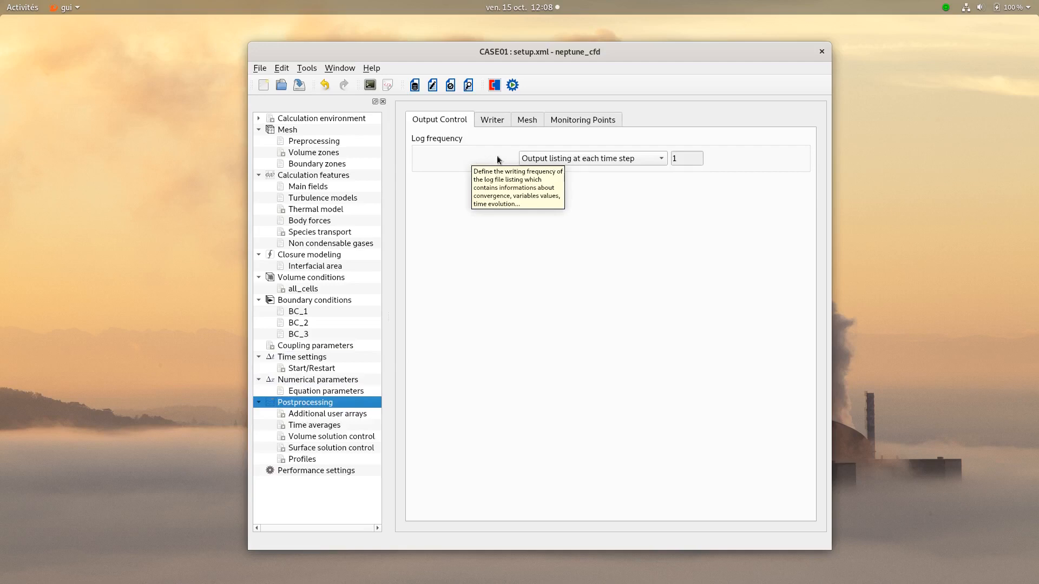
left_click(621, 164)
left_click(605, 167)
left_click(687, 158)
key("BackSpace")
type("5")
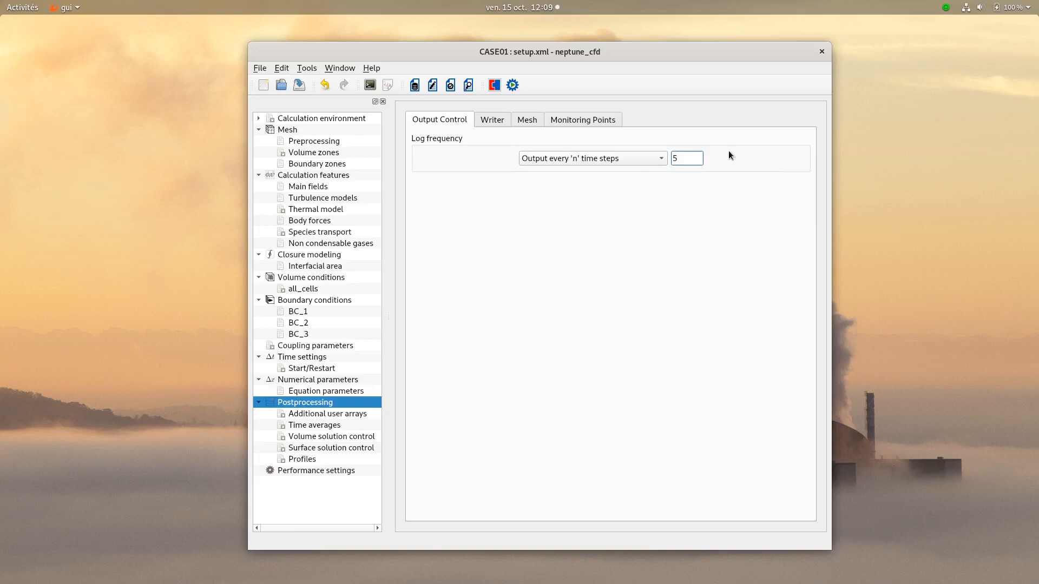
- Set the results writer to output every 'x' seconds with an interval of 0.2 s
left_click(486, 125)
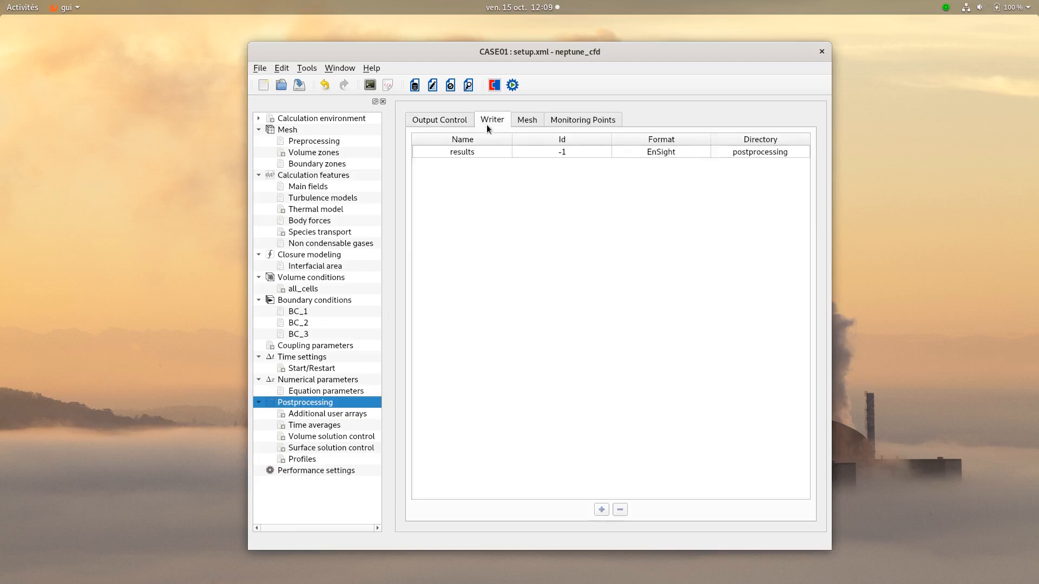
left_click(553, 156)
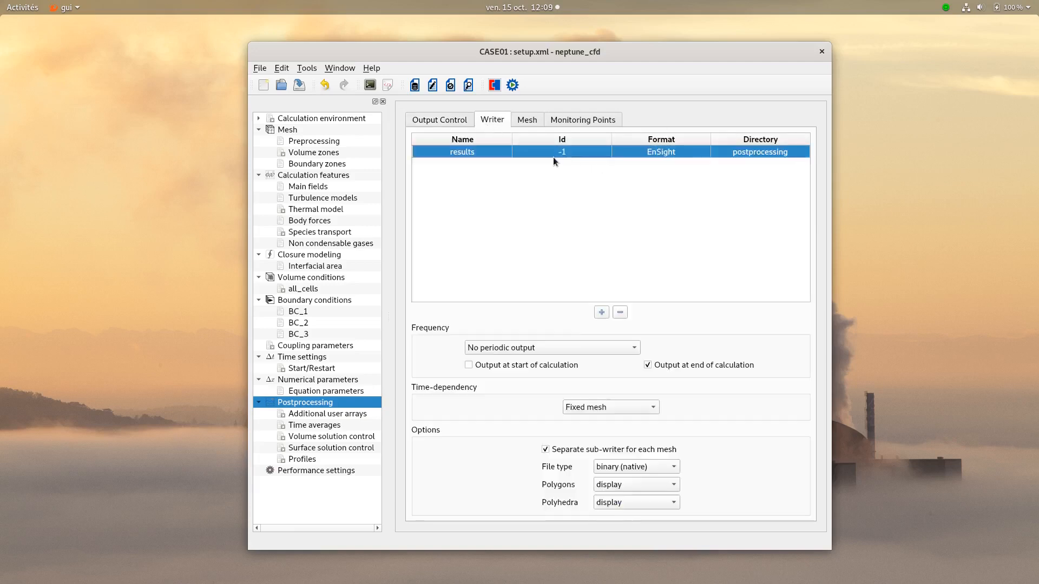
left_click(575, 349)
left_click(546, 364)
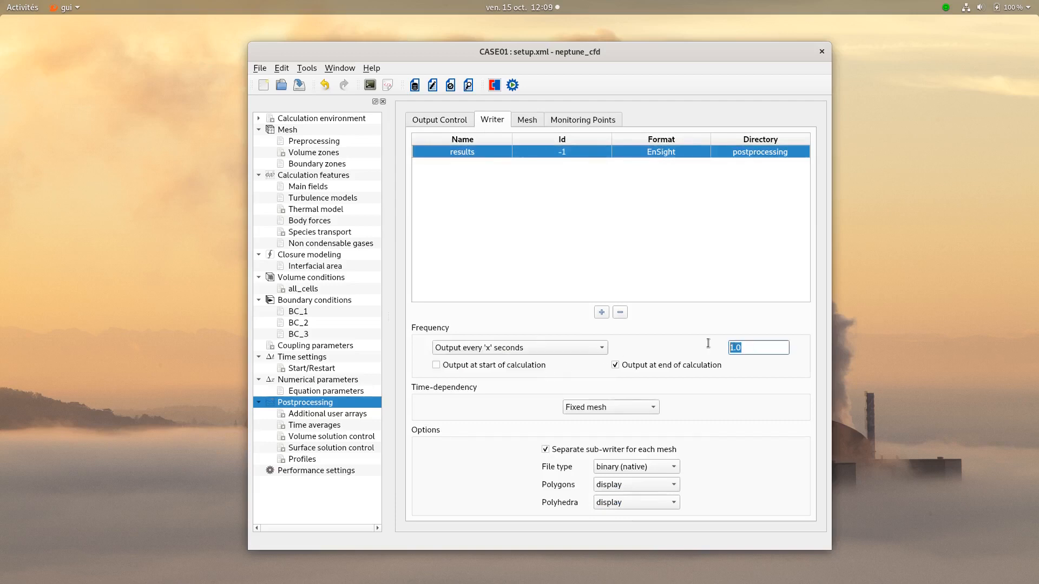
type("0.2")
- Add a monitoring point named probe1 at X = 0.4, Y = 0.4 and Z = 0.5
left_click(583, 122)
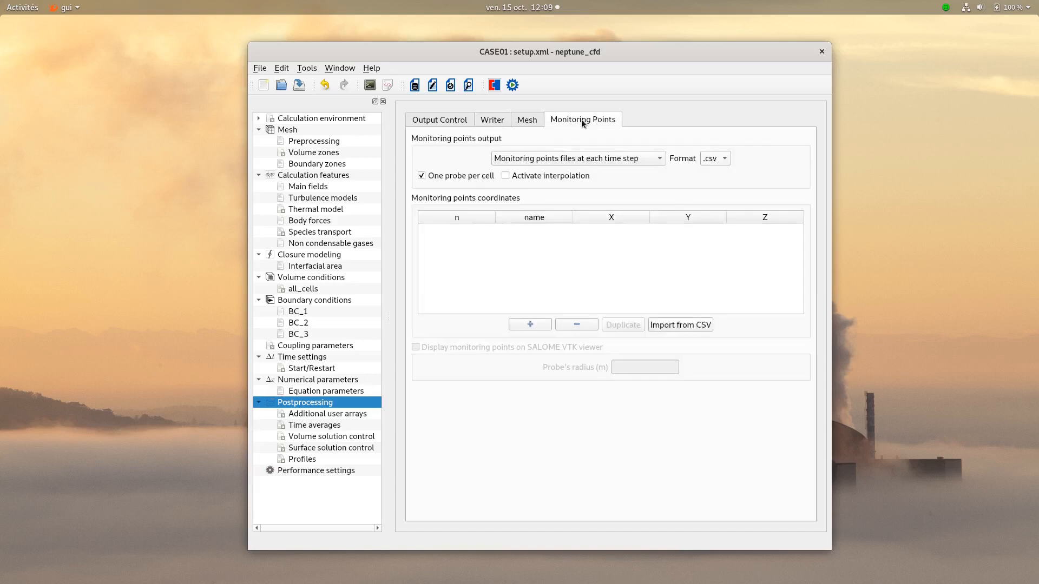
left_click(538, 323)
double_click(545, 231)
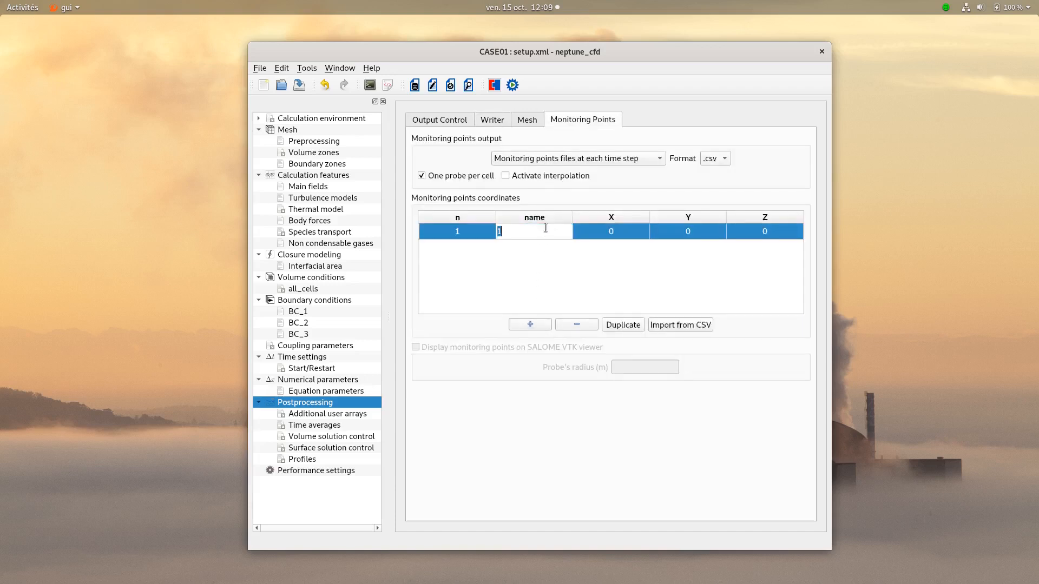
type("probe1")
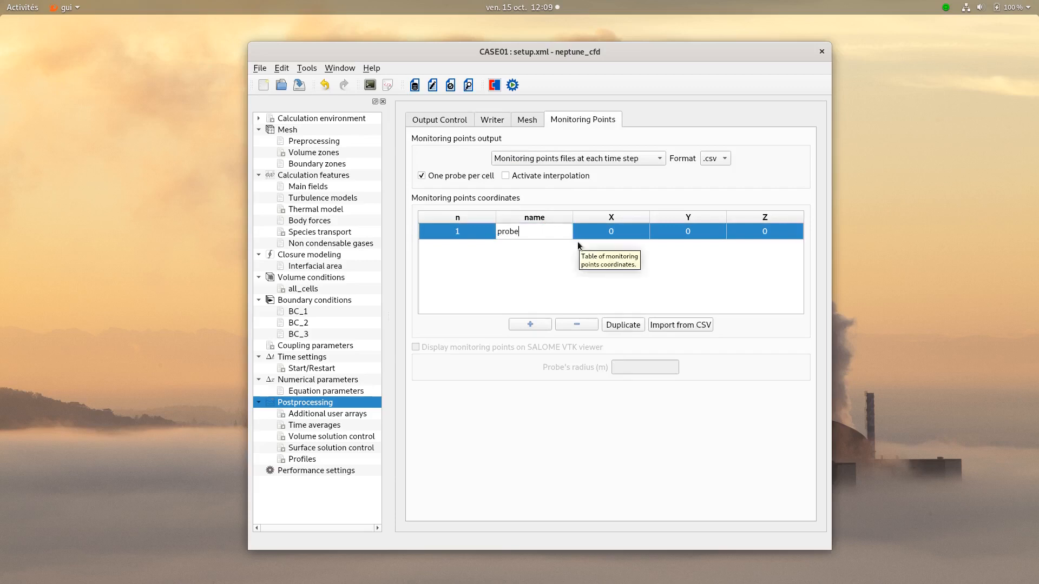
double_click(616, 238)
type("0.4")
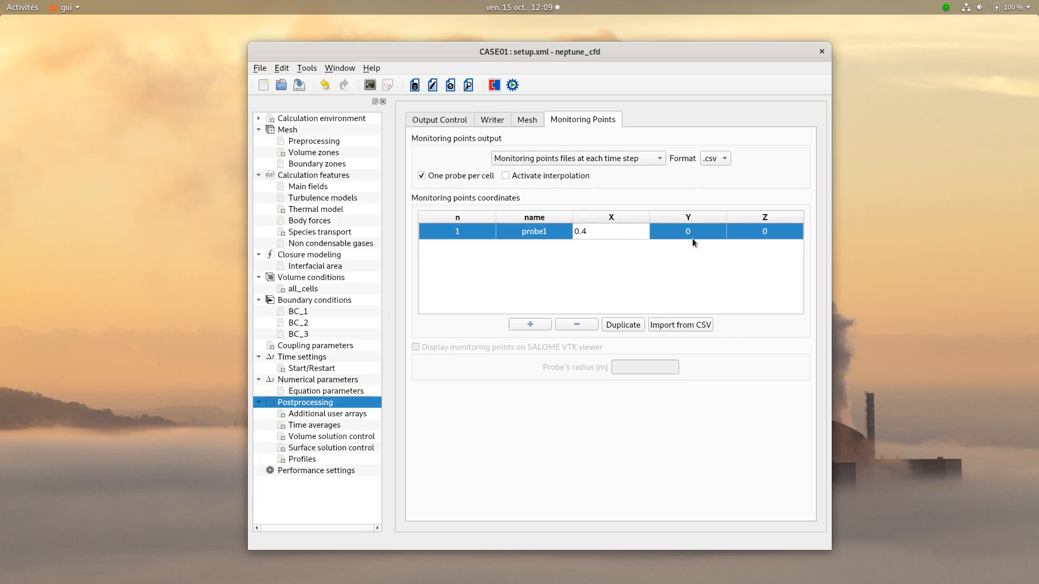
double_click(697, 231)
type("0.4")
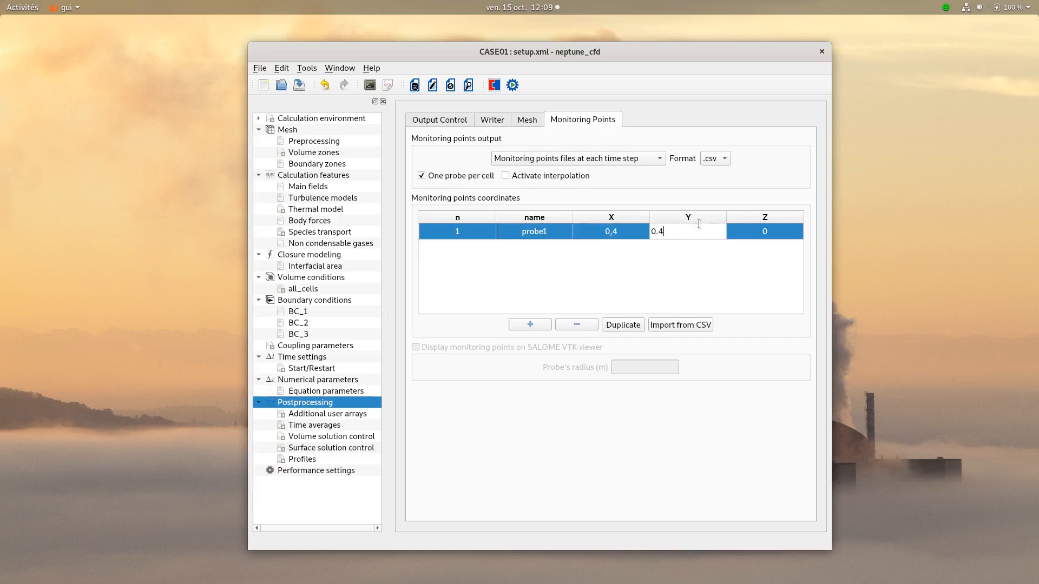
double_click(758, 232)
type("0.5")
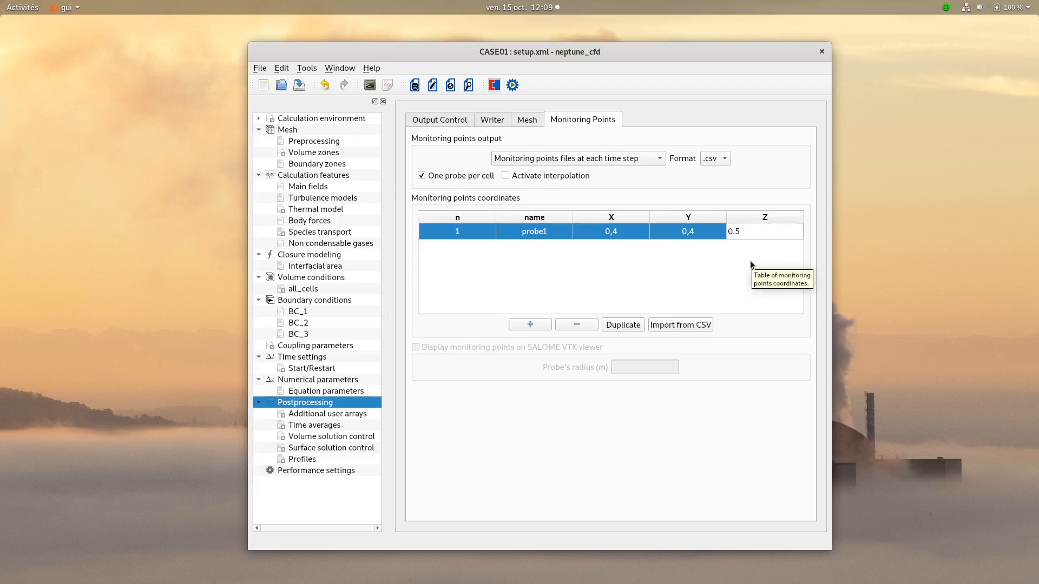
- Set the monitoring points file format to .dat and save the case setup
left_click(720, 158)
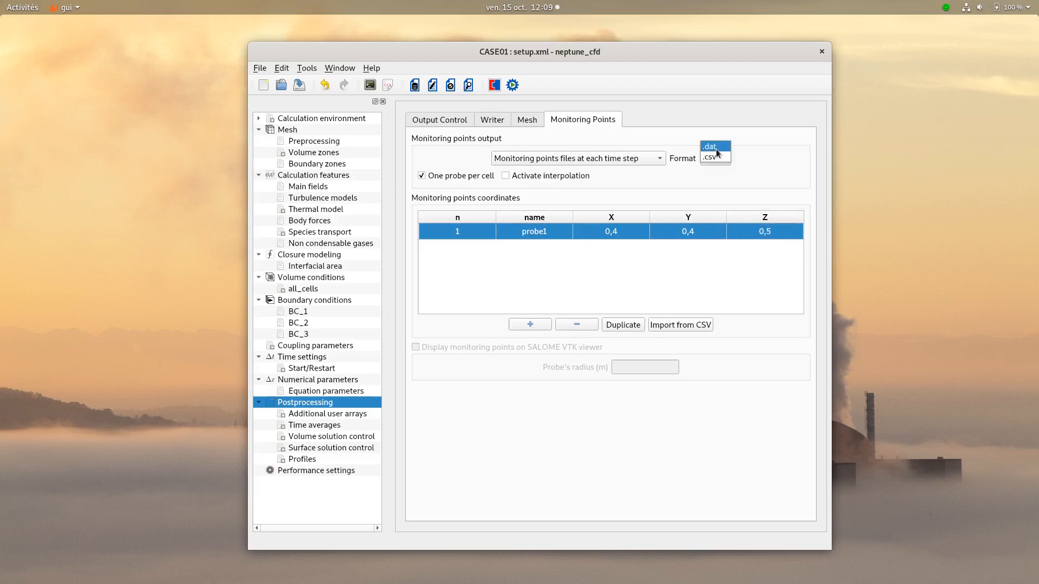
left_click(717, 150)
left_click(300, 85)
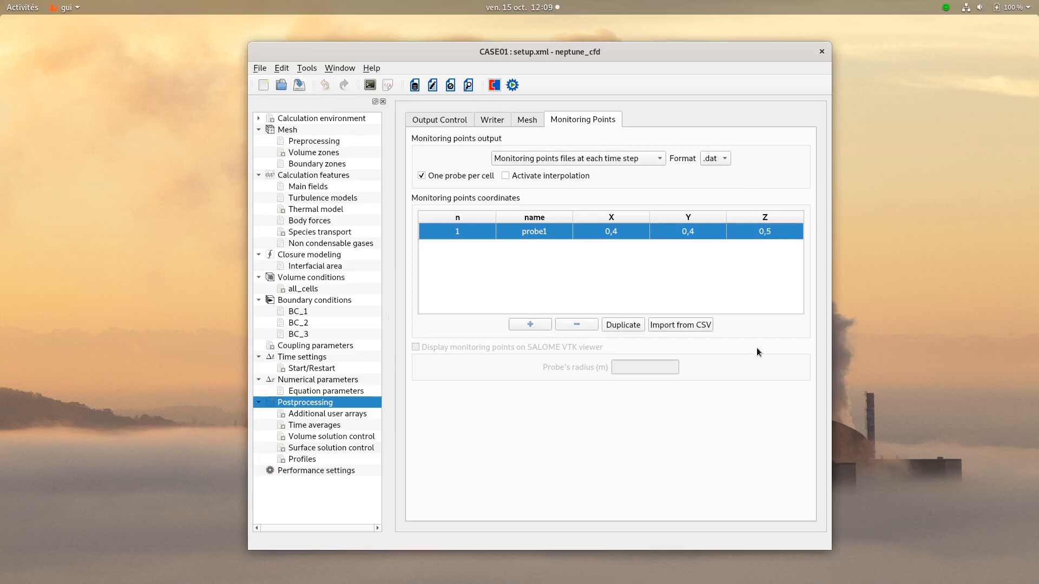
- Add a 1D profile with filename alpha, written at the end of the calculation in .dat format
left_click(301, 459)
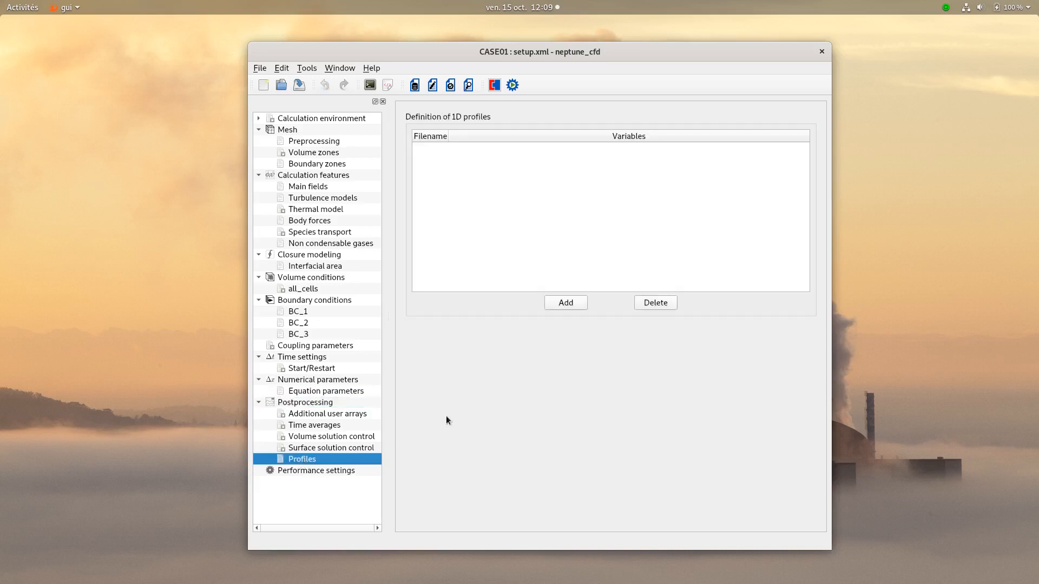
left_click(563, 303)
left_click(434, 149)
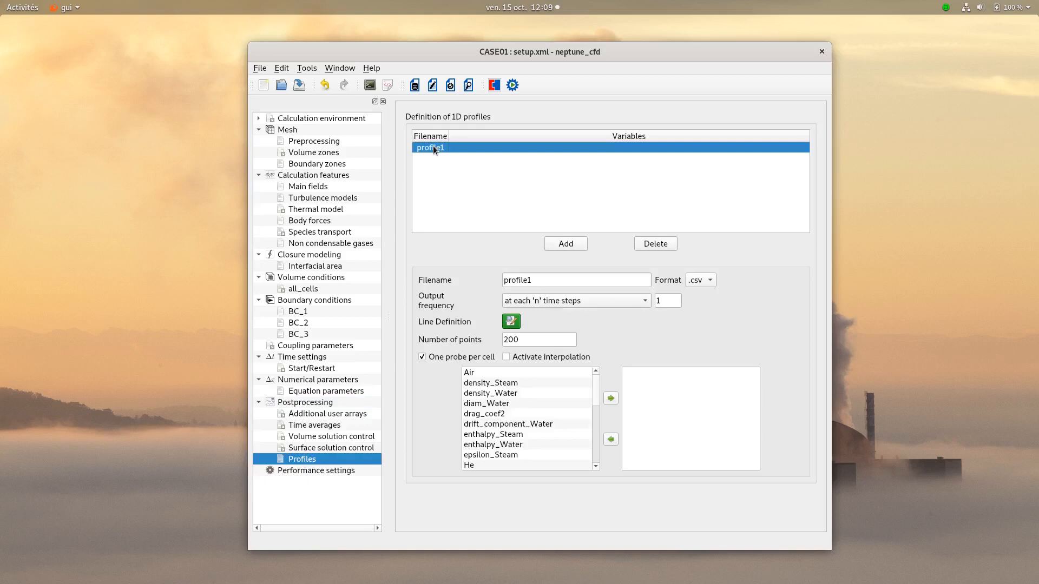
left_click_drag(550, 276, 460, 281)
type("alpha")
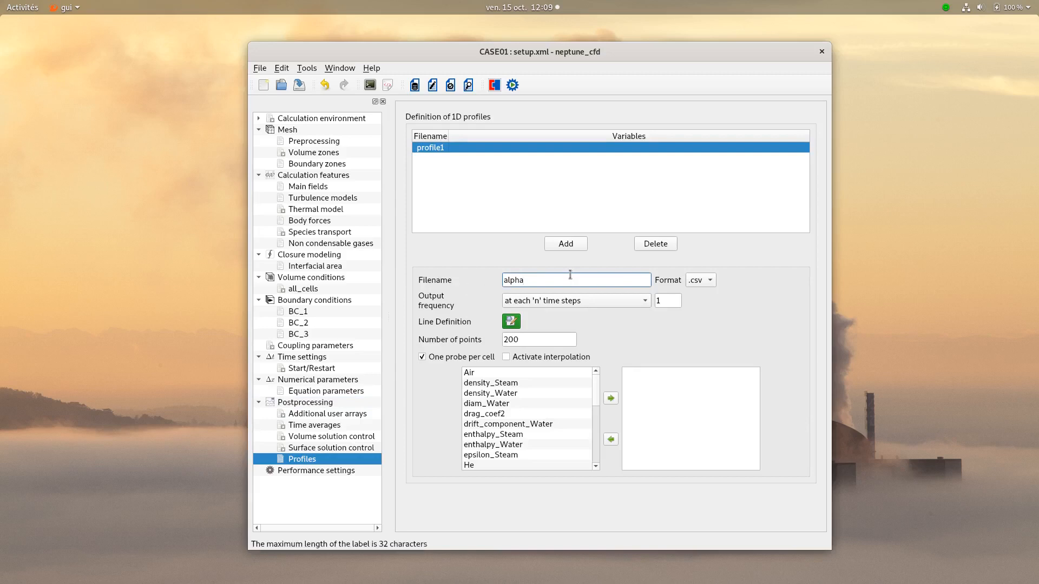
left_click(566, 300)
left_click(558, 291)
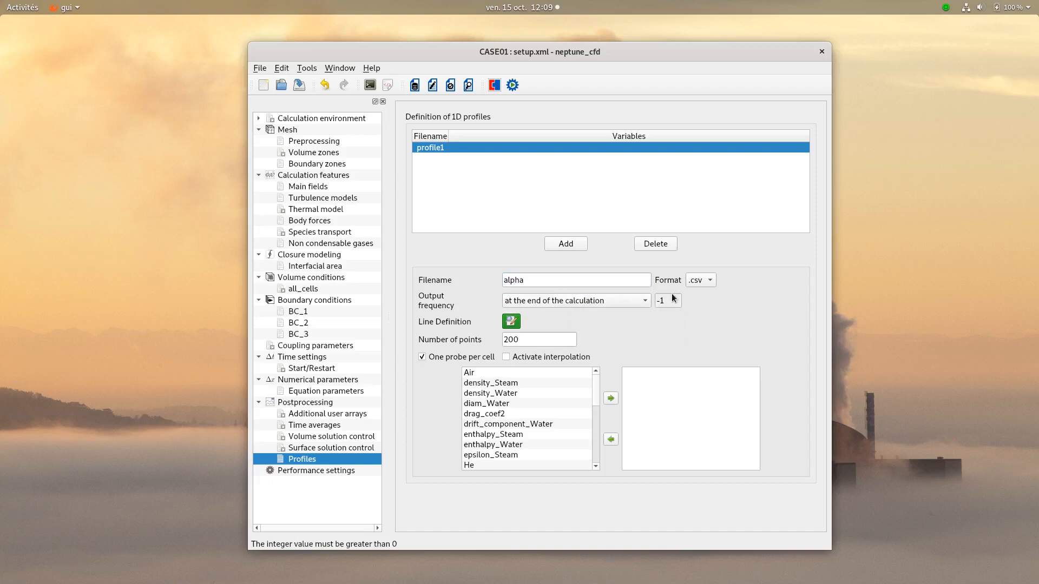
left_click(713, 283)
left_click(698, 268)
- Edit the alpha profile's line definition to x = 0.5 and z = 0.2, keeping y = s, and accept it
left_click(511, 323)
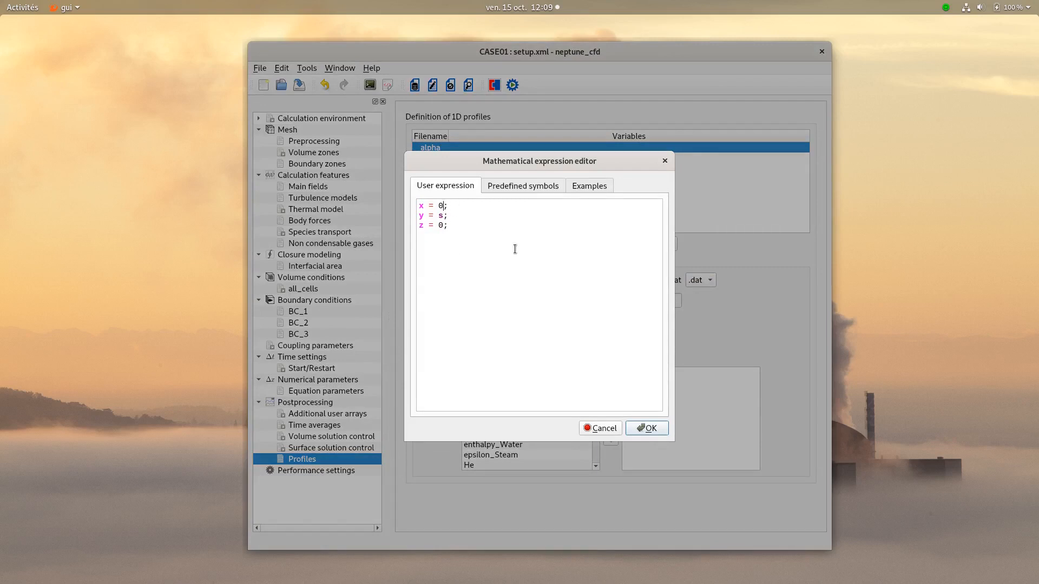
key("BackSpace")
type("0.5")
type(".2")
left_click(647, 428)
- Set the alpha profile's number of points to 50 and add vol_f_Water as its variable
left_click_drag(551, 335, 482, 342)
type("50")
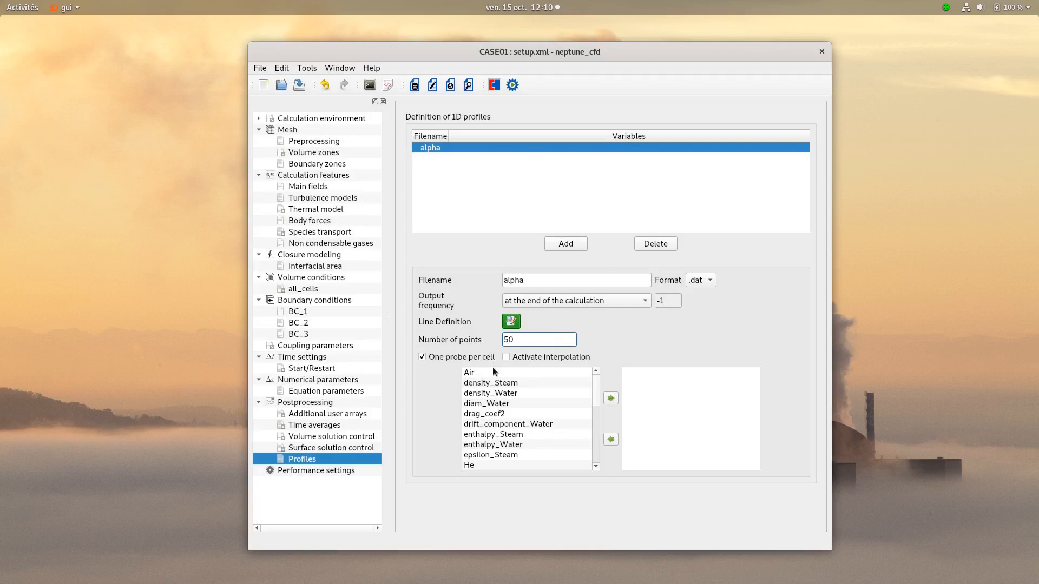
scroll(543, 418, "down", 6)
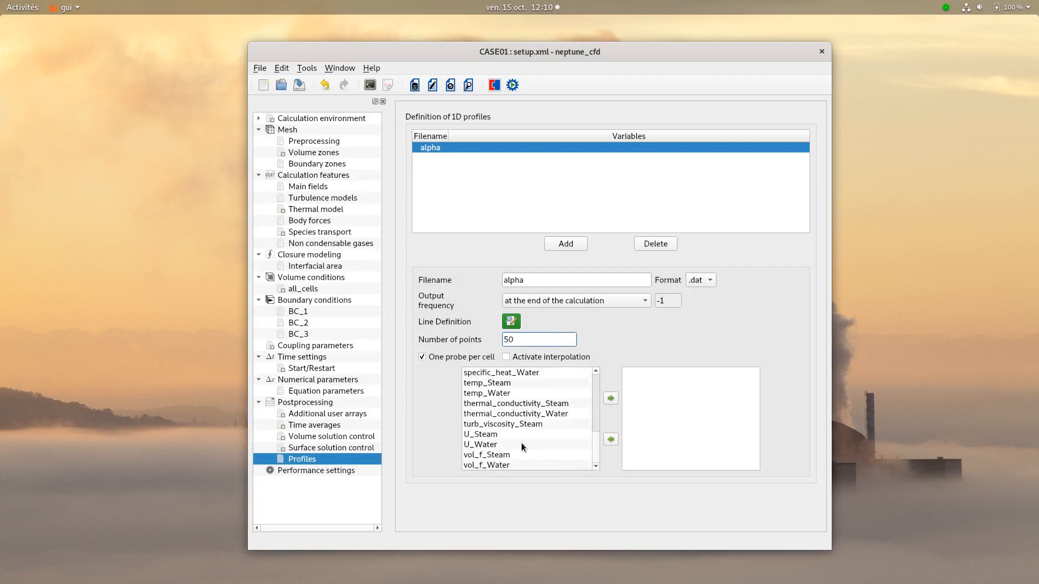
left_click(487, 465)
left_click(610, 398)
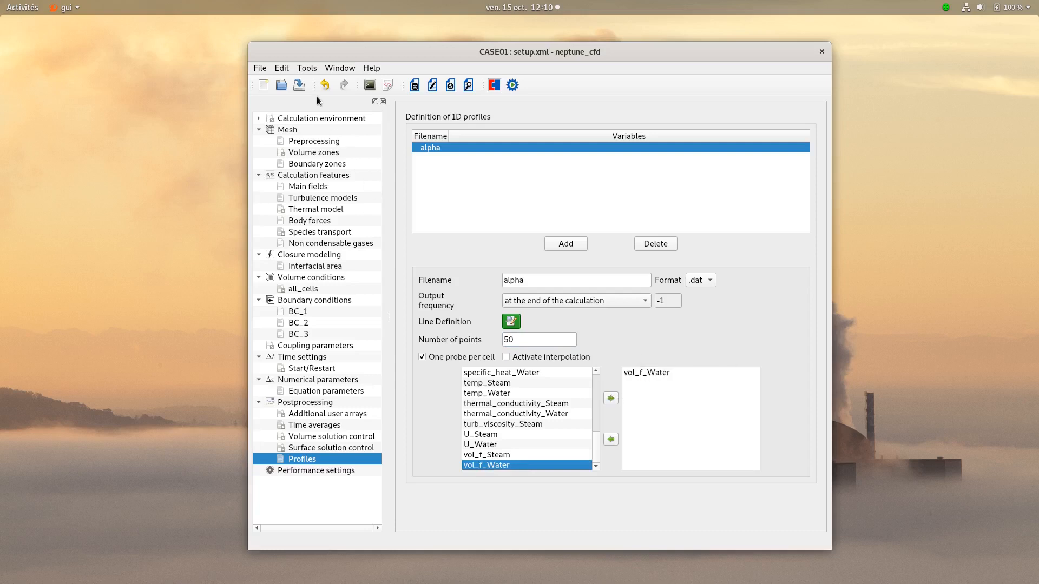
- Save the case, enable postprocessing of the Air and He mass fractions in the volume solution control, and save again
left_click(300, 86)
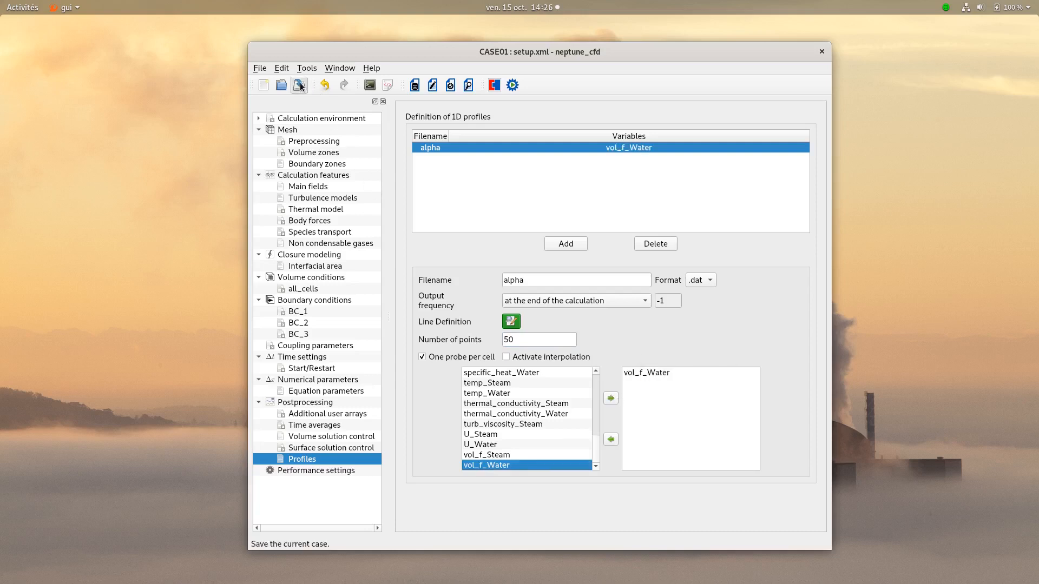
left_click(329, 438)
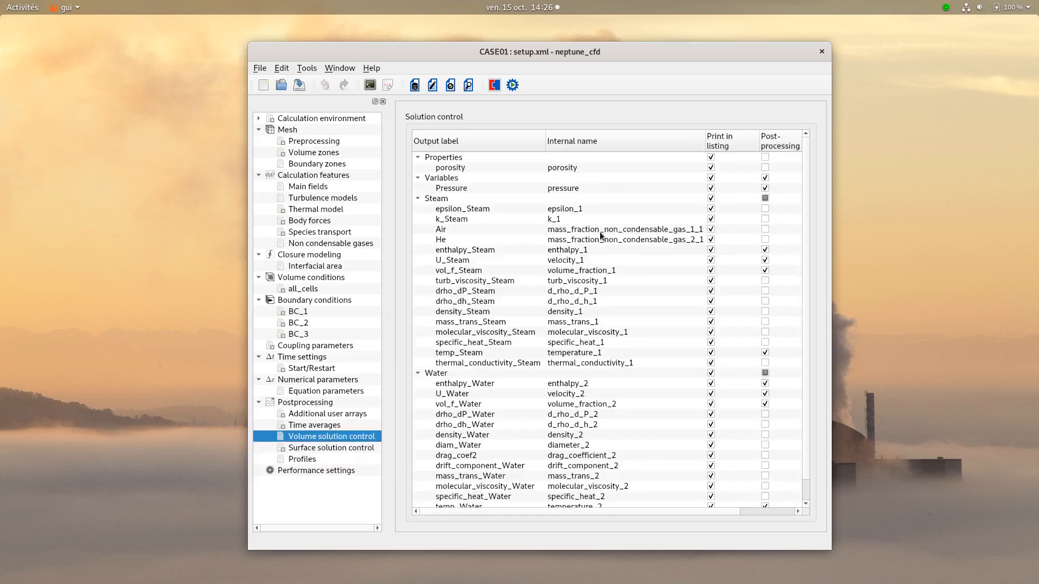
left_click(767, 241)
left_click(509, 234)
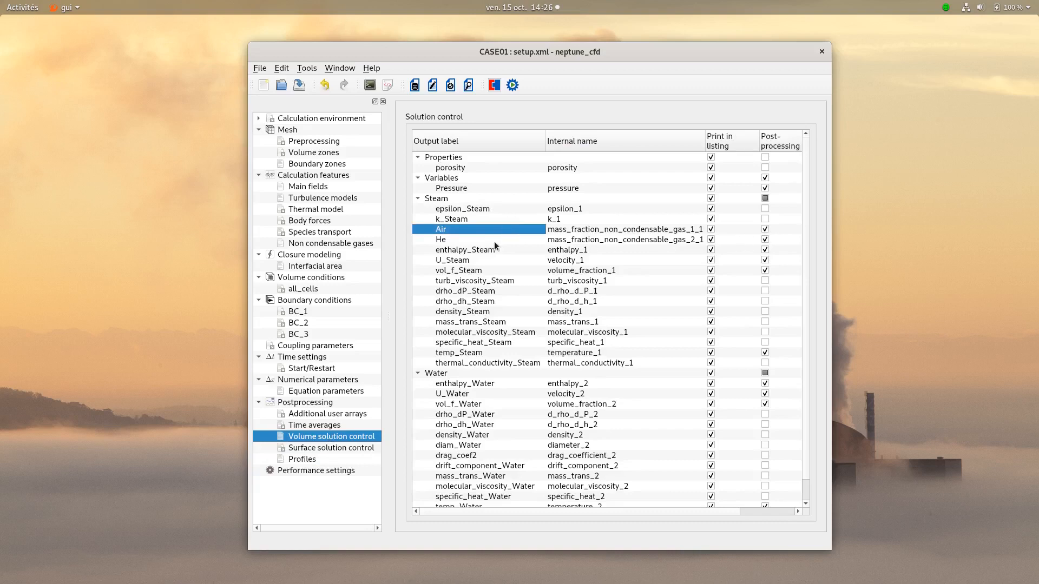
left_click(494, 242)
left_click(297, 86)
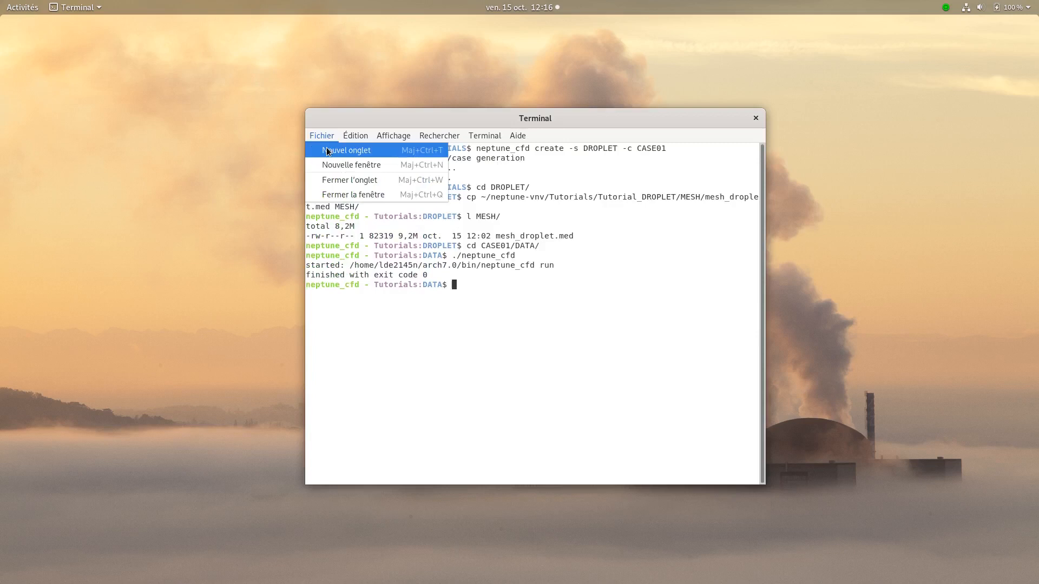
- Switch to the terminal, change to the ../SRC/ directory and list its contents
left_click(360, 149)
type("cd ../SRC/")
key("Return")
type("l")
key("Return")
- Copy nc_user_volumic_inlet.c from ~/neptune-vnv/Tutorials/Tutorial_DROPLET/CASE1/SRC/ into the current SRC directory
type("cp ~/")
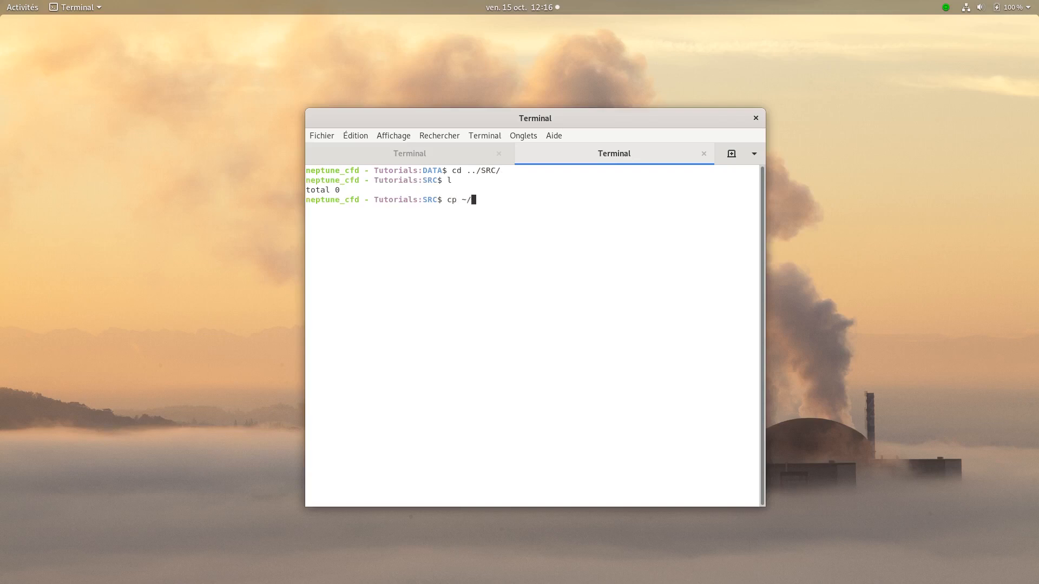
type("neptune-vnv/Tutorials/D")
key("BackSpace")
type("Tutorial_D")
key("Tab")
type("C")
key("Tab")
type("SRC/")
key("Tab")
type(".")
key("Return")
- Open nc_user_volumic_inlet.c in gedit from the terminal
type("gedit")
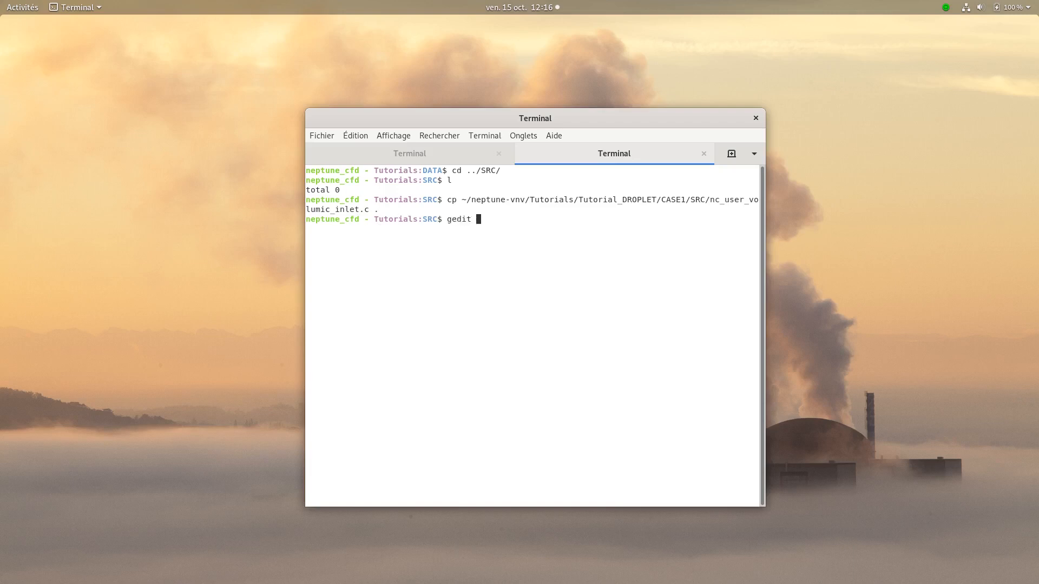
key("Tab")
key("Return")
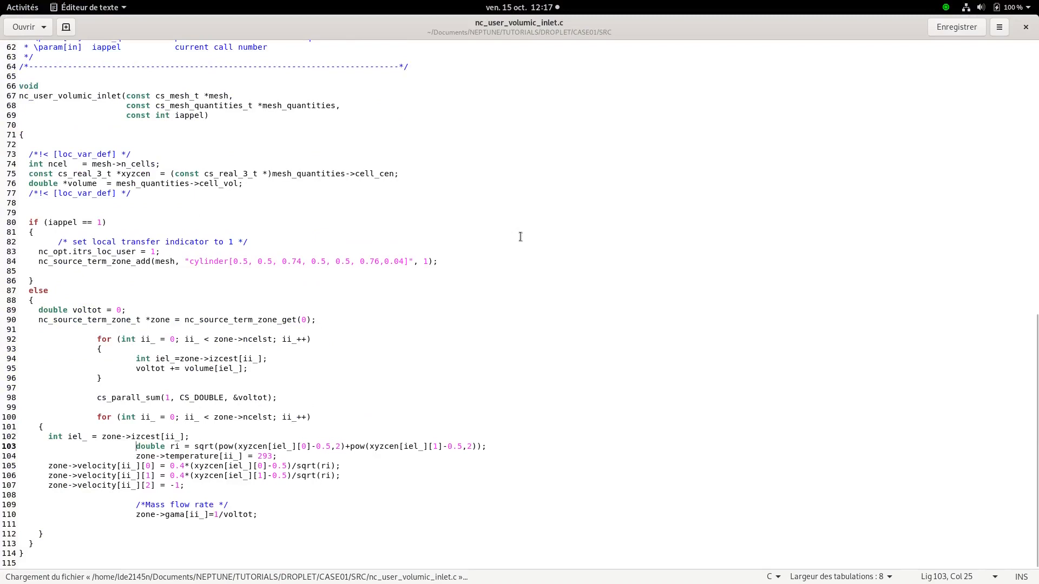
- Examine the cylinder coordinates and radius in the nc_source_term_zone_add call, save the file and close the editor
left_click(97, 281)
left_click_drag(233, 263, 409, 262)
triple_click(313, 261)
left_click(394, 262)
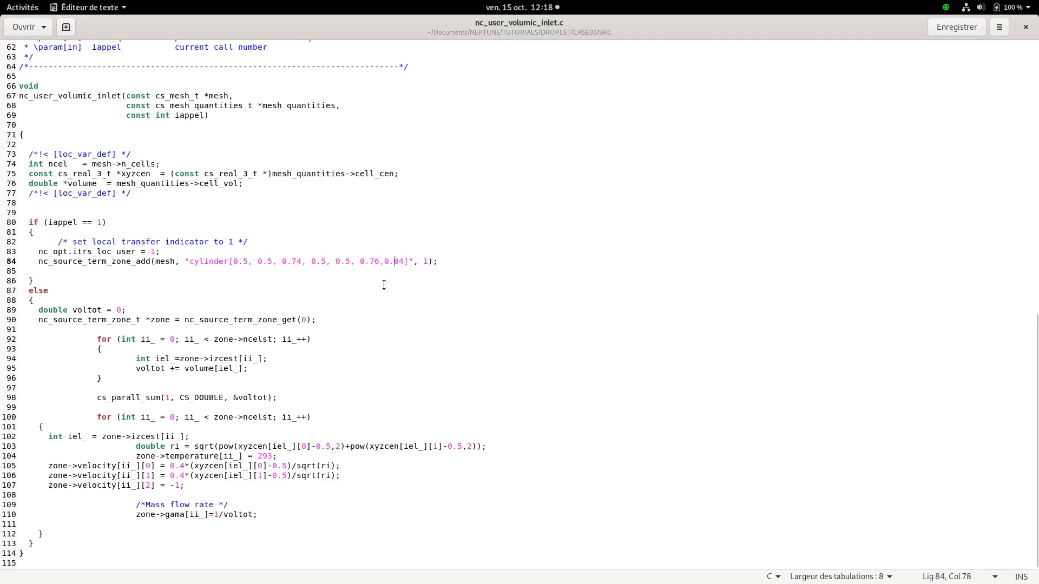
left_click(385, 285)
key("ctrl+s")
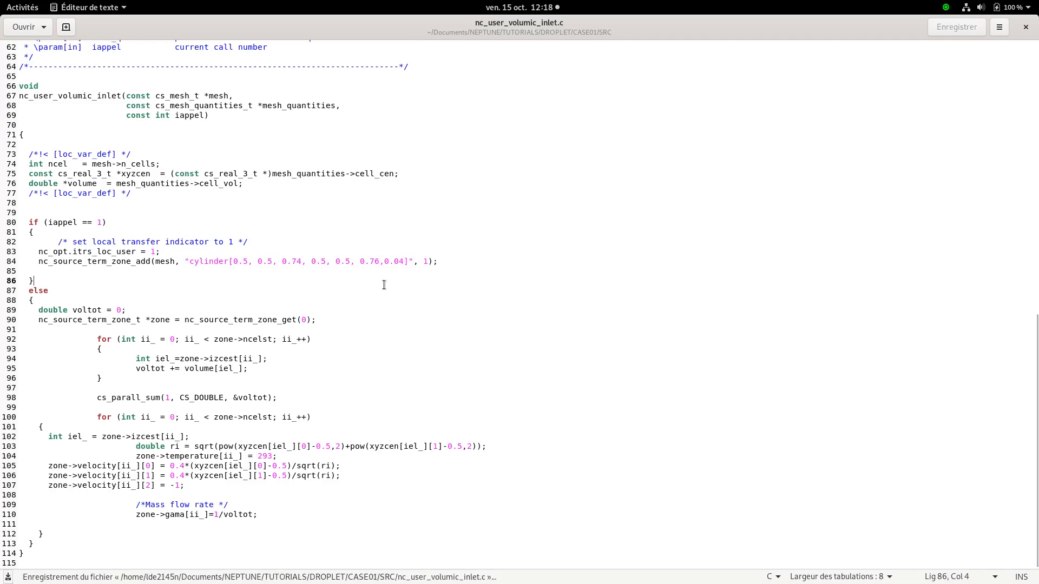
left_click(1025, 27)
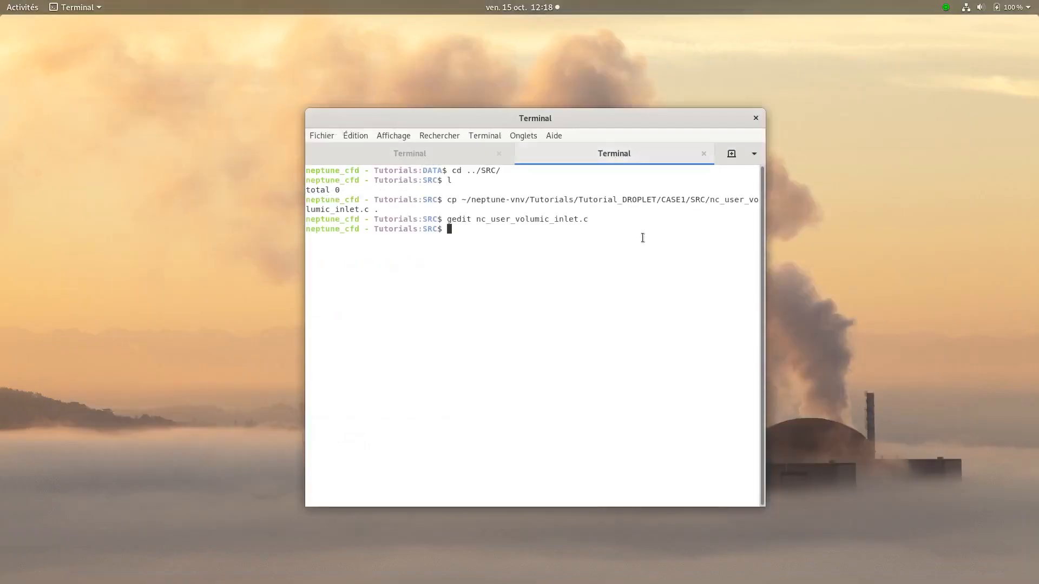
- Change to the ../DATA/ directory in the terminal and launch ./neptune_cfd to reopen the case setup
type("cd ../")
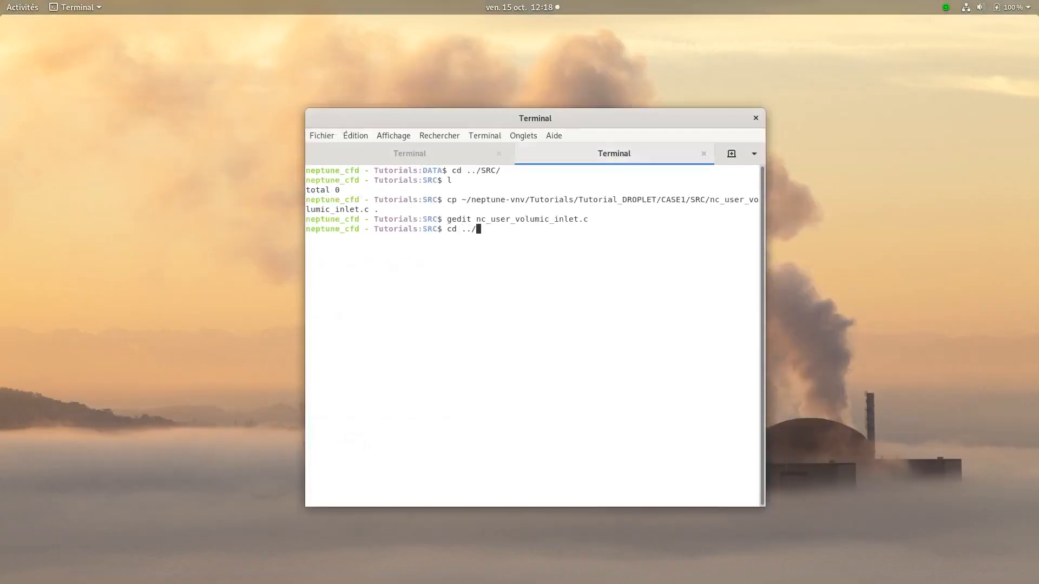
type("DATA/")
key("Return")
type("./")
type("neptune_cfd")
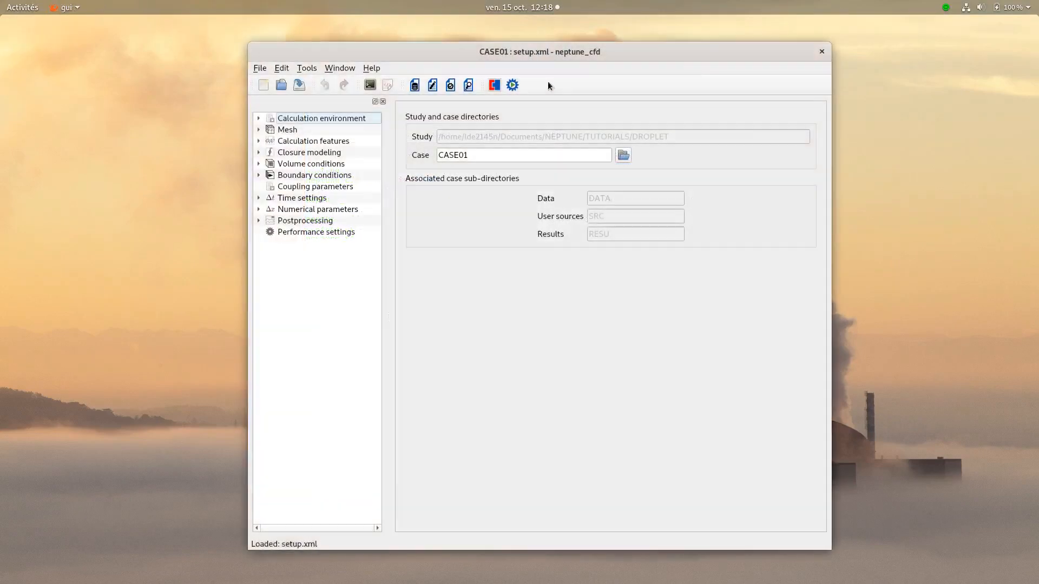
- Set the number of processes to 2 for the computation and run the calculation
left_click(512, 84)
left_click(611, 204)
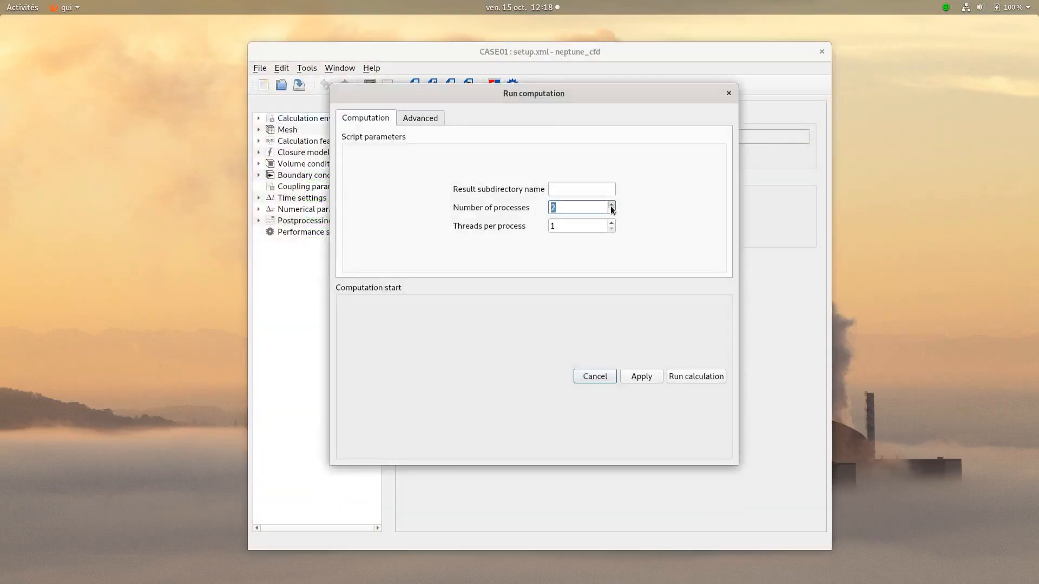
left_click(696, 376)
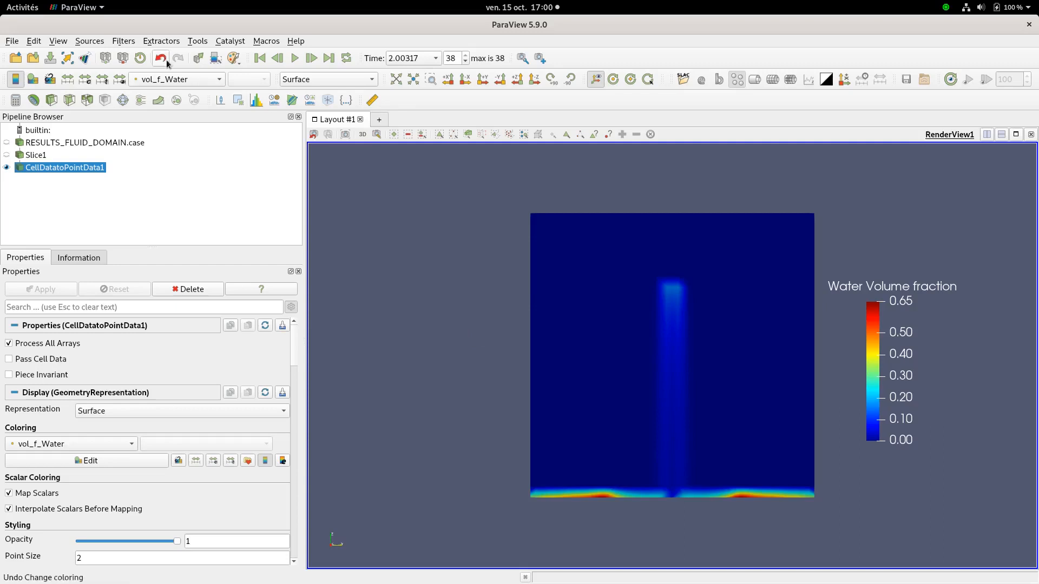
- Color the CellDatatoPointData1 slice by the Air variable in ParaView
left_click(180, 81)
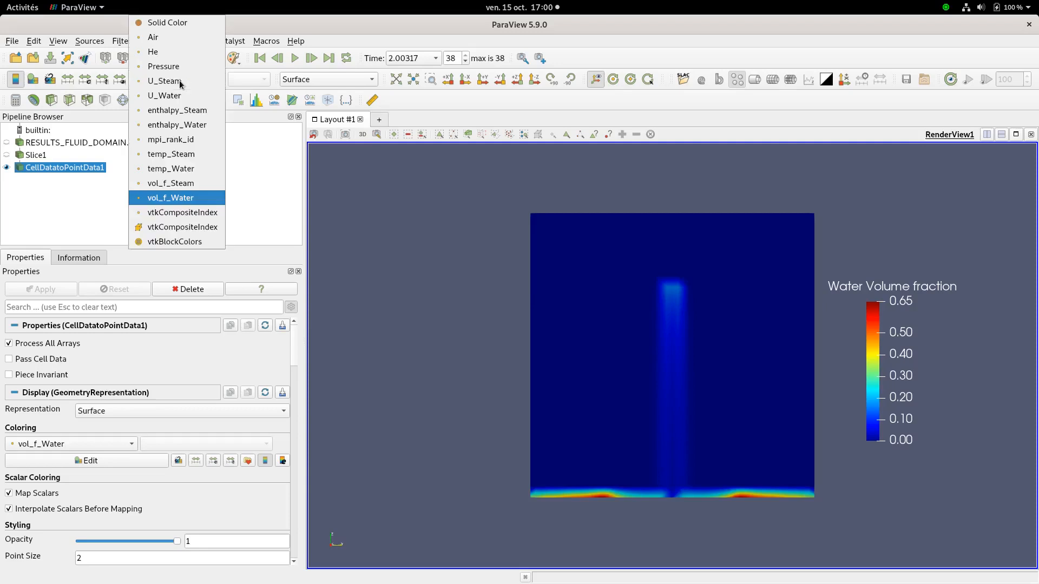
left_click(160, 41)
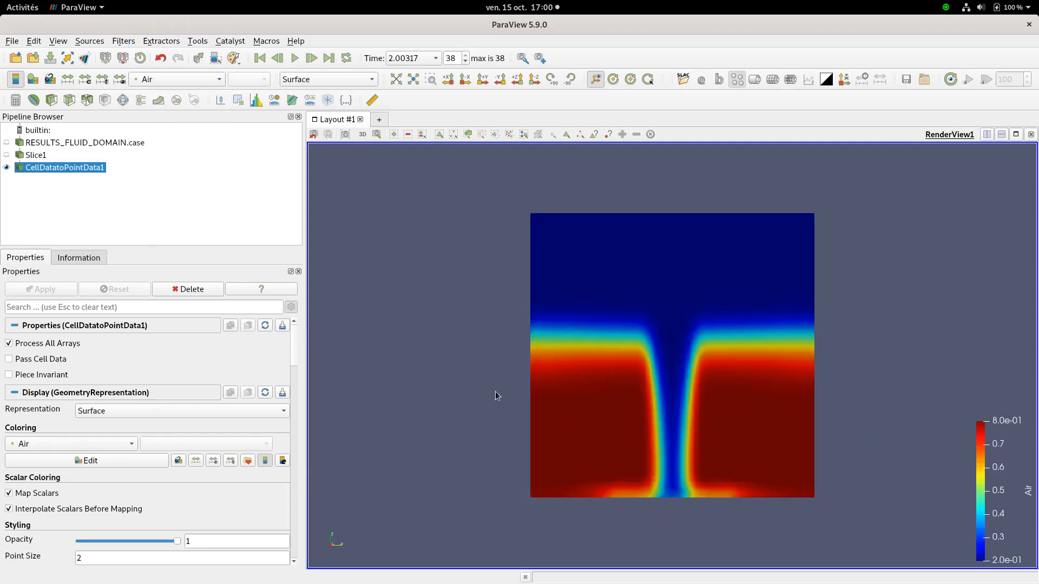